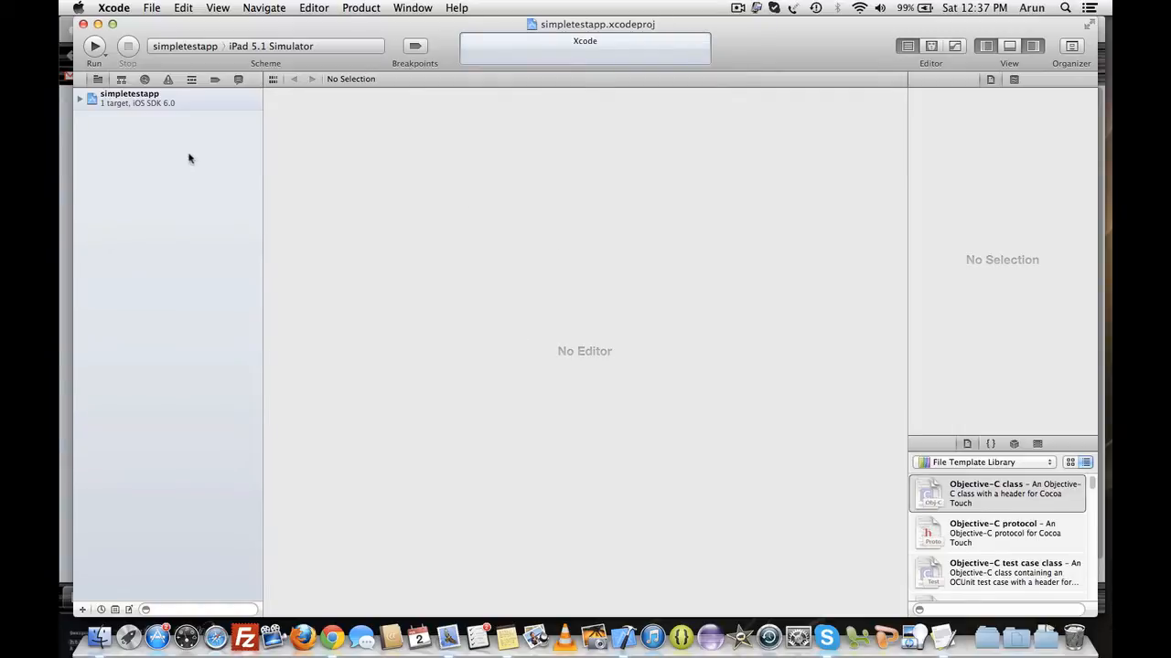
- Add the BT_Docs, BT_Images, BT_Plugins, BT_Sound and BT_Video folders from Downloads into the simpletestapp project, copying items and creating groups
{"action": "left_click", "coordinate": [79, 101]}
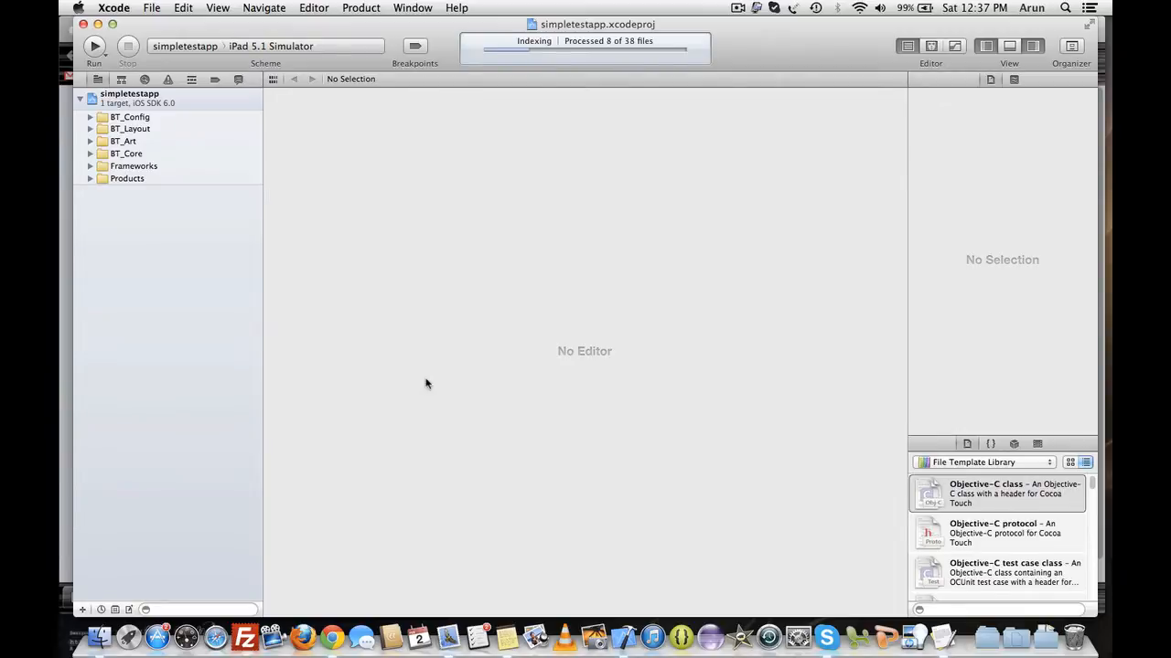
{"action": "left_click", "coordinate": [99, 629]}
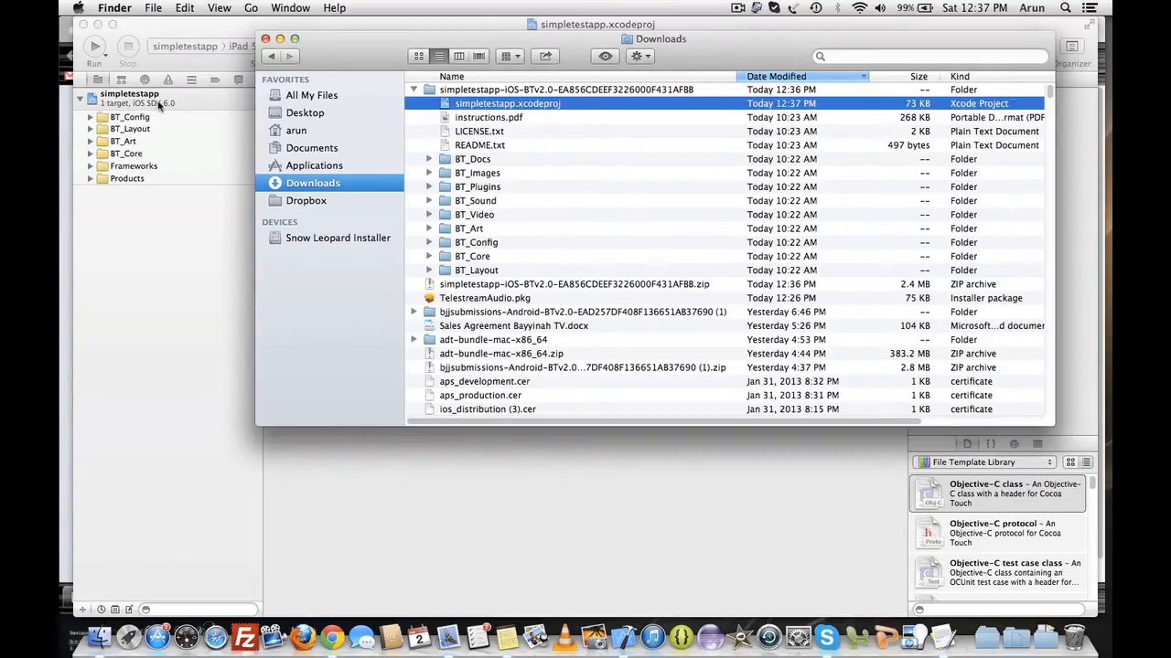
{"action": "left_click", "coordinate": [469, 163]}
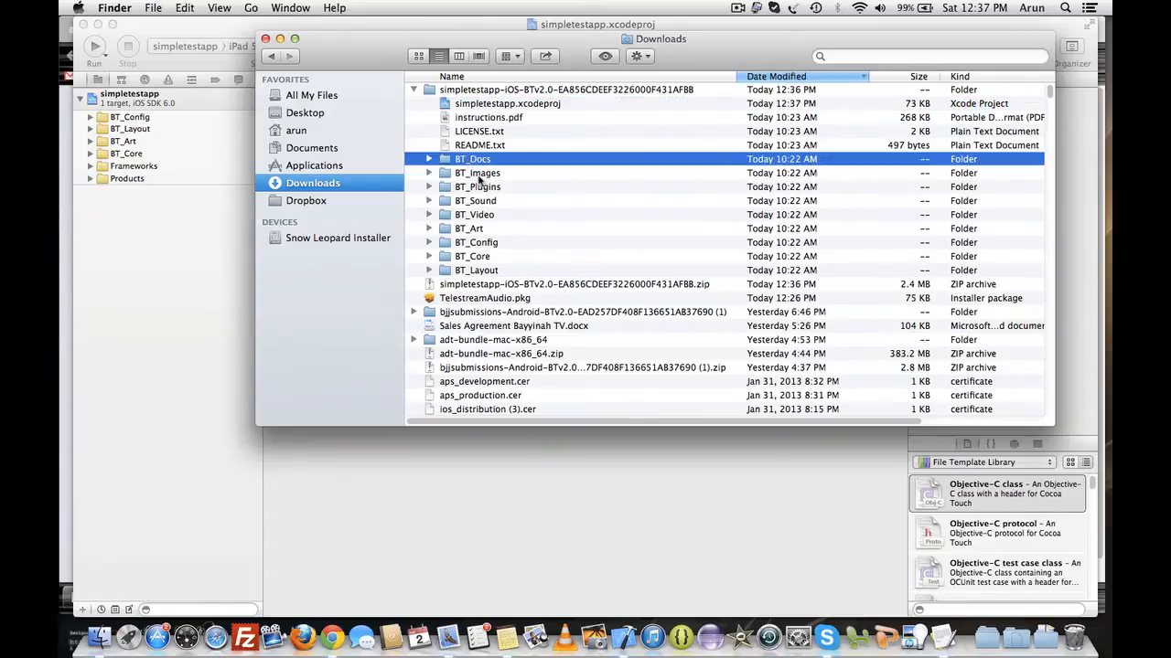
{"action": "left_click", "coordinate": [474, 177], "text": "shift"}
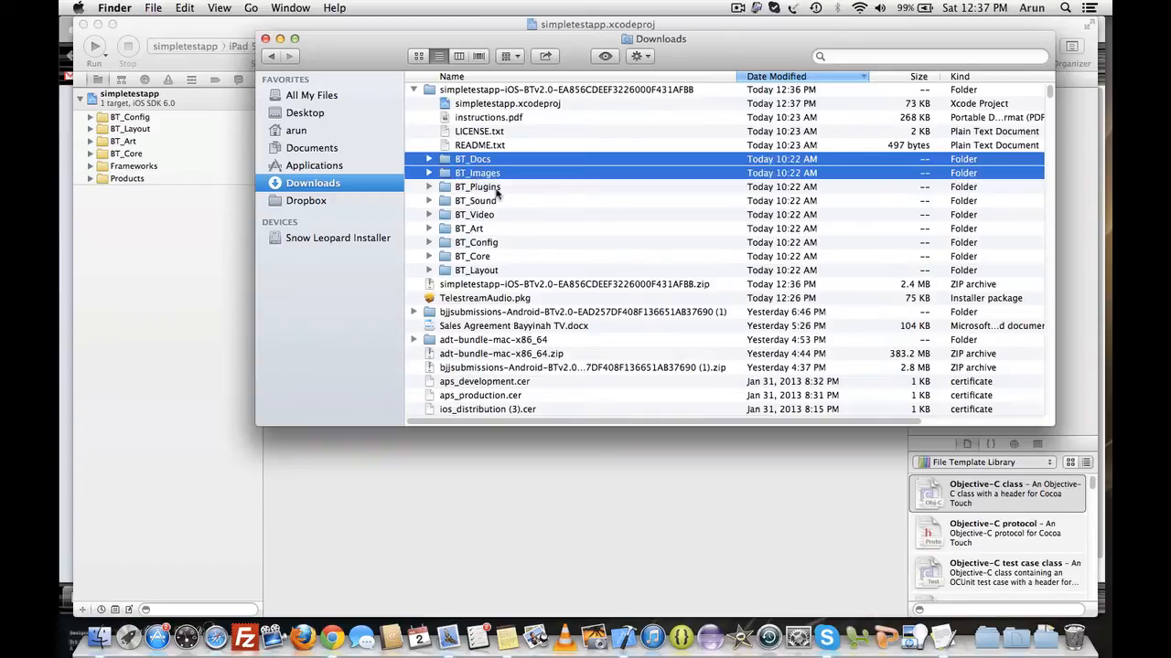
{"action": "left_click", "coordinate": [497, 189], "text": "shift"}
{"action": "left_click", "coordinate": [493, 203], "text": "shift"}
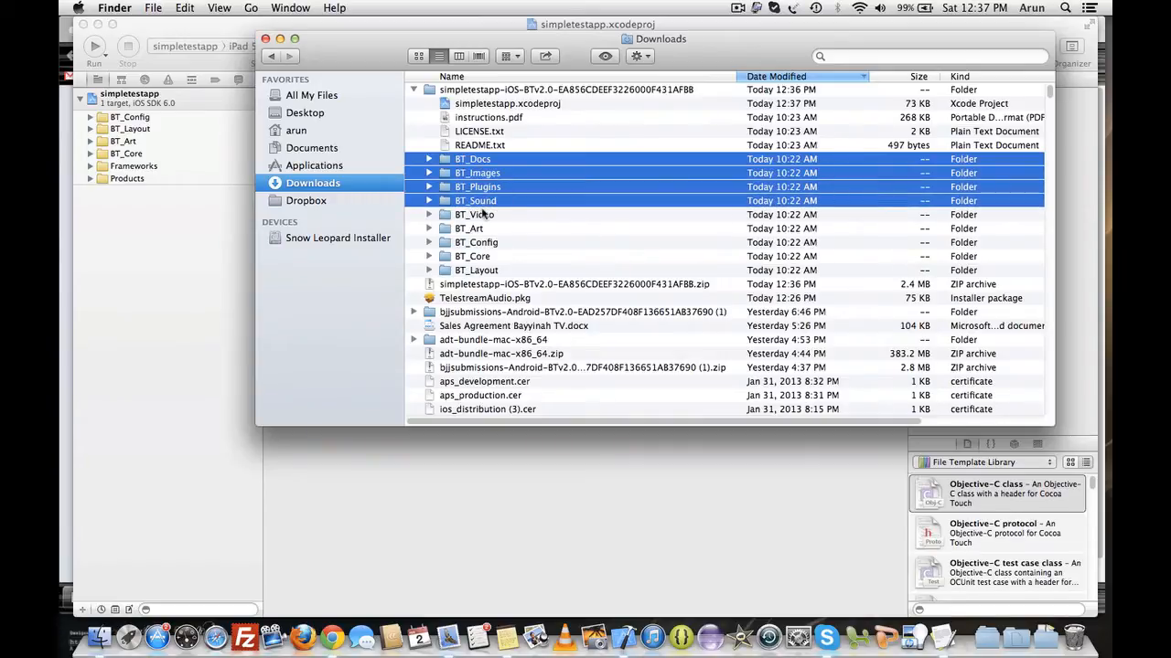
{"action": "left_click", "coordinate": [485, 216], "text": "shift"}
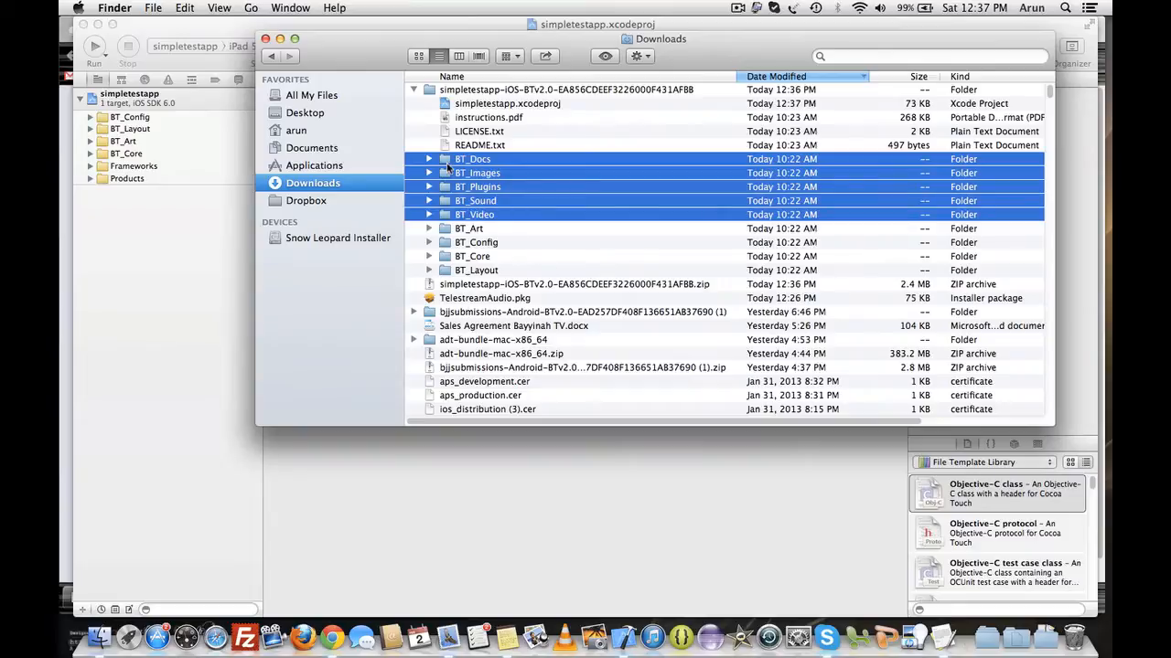
{"action": "left_click_drag", "start_coordinate": [448, 164], "coordinate": [187, 107]}
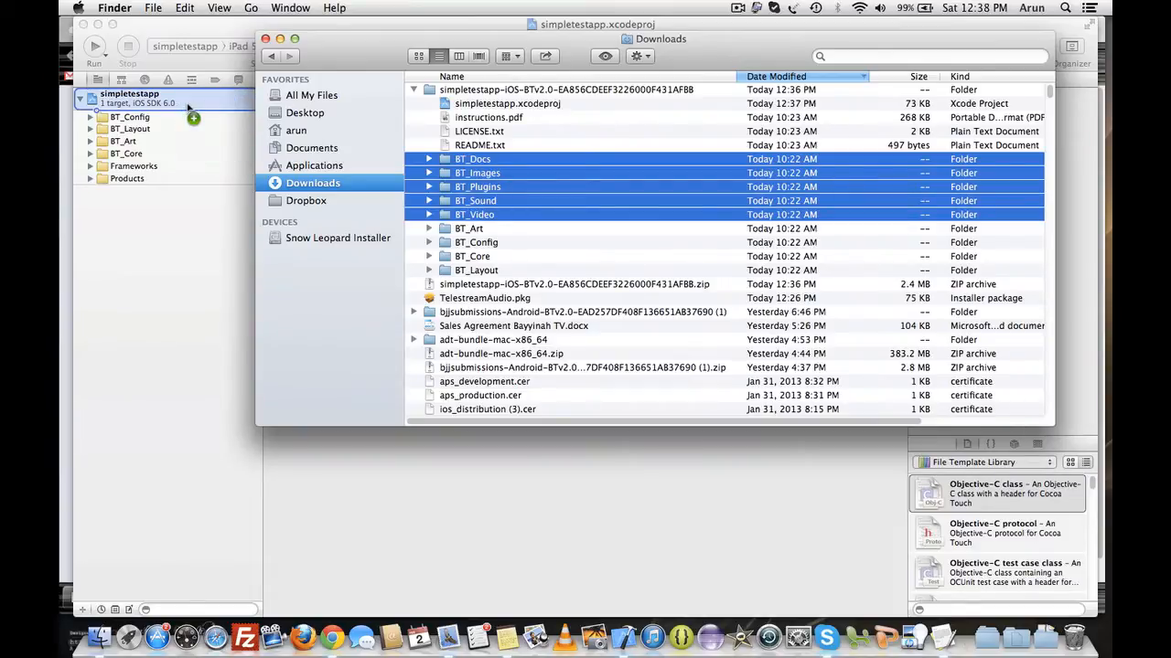
{"action": "left_click", "coordinate": [192, 136]}
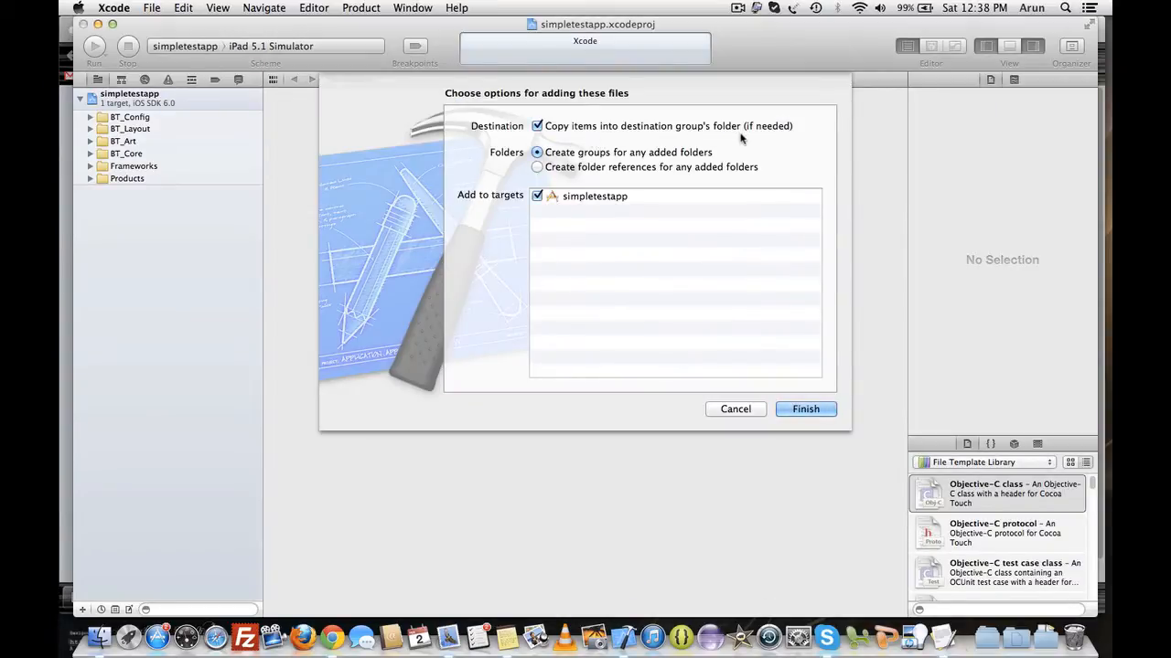
{"action": "left_click", "coordinate": [809, 411]}
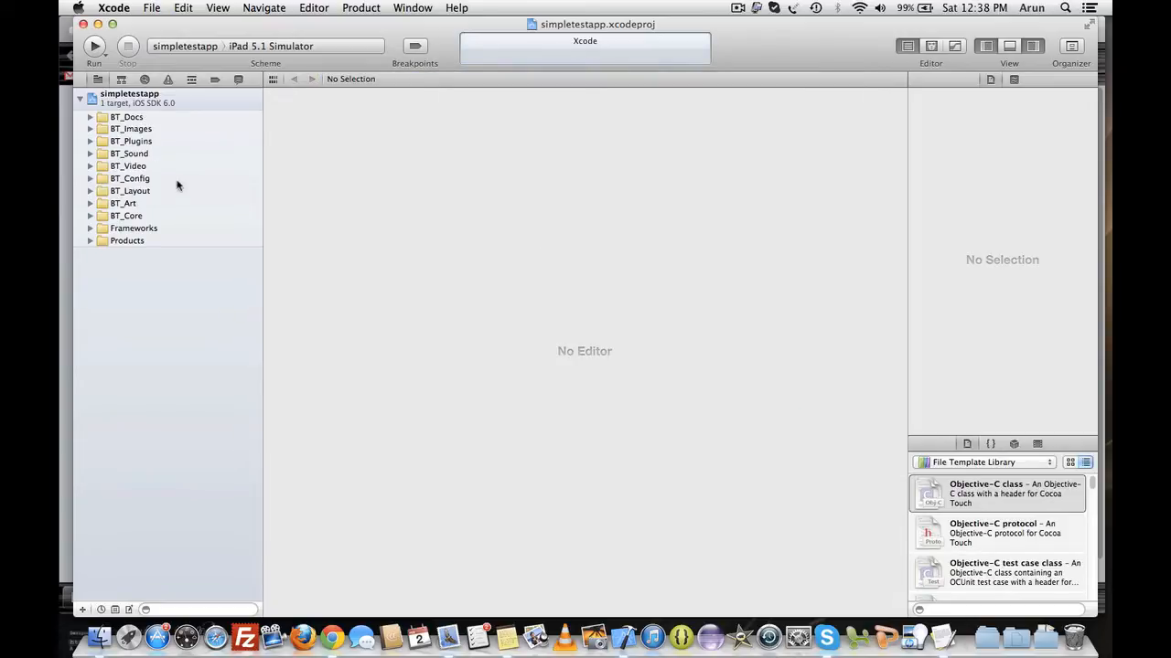
- Build the project and expand each file's format string warnings in the issue list
{"action": "left_click", "coordinate": [362, 9]}
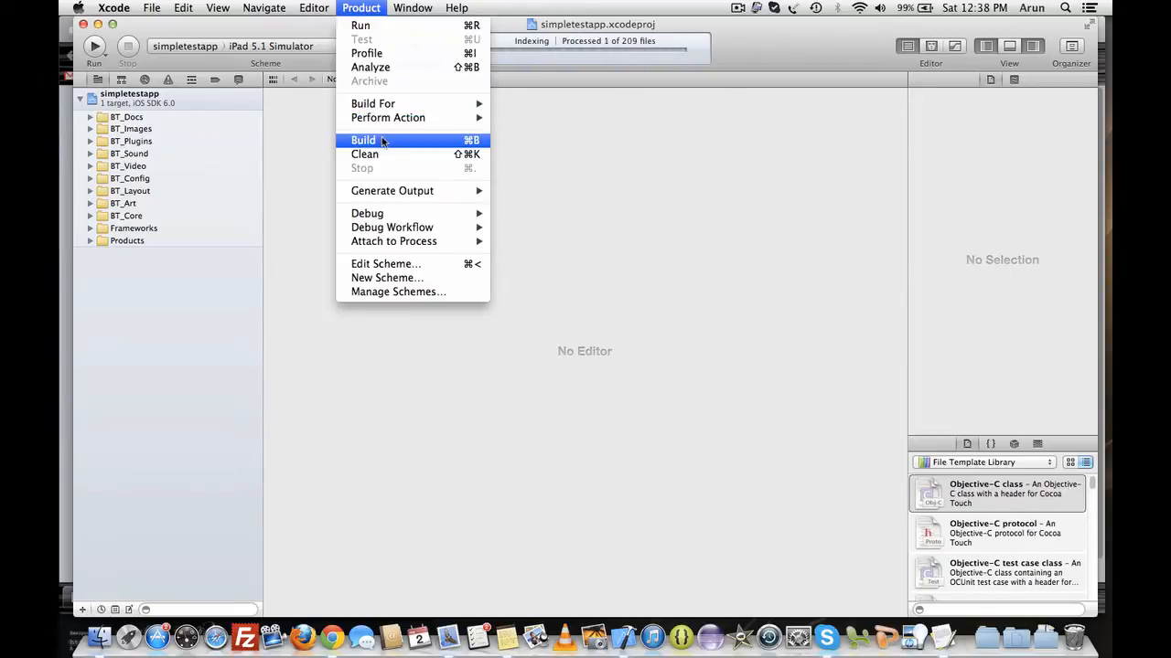
{"action": "left_click", "coordinate": [382, 142]}
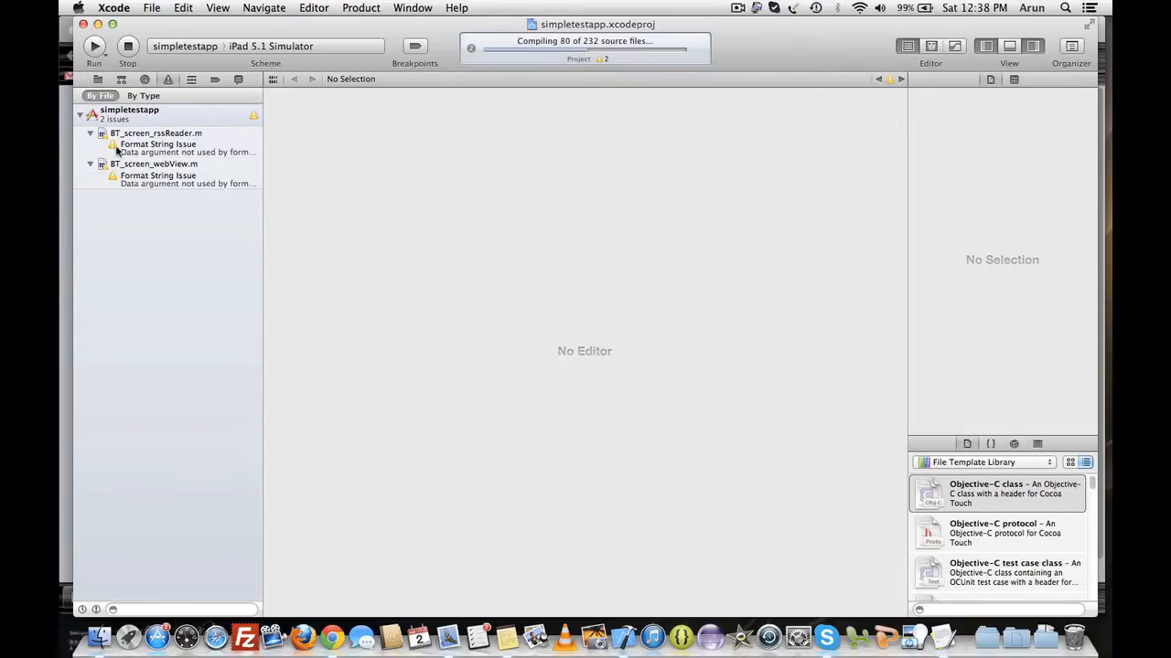
{"action": "left_click", "coordinate": [89, 133]}
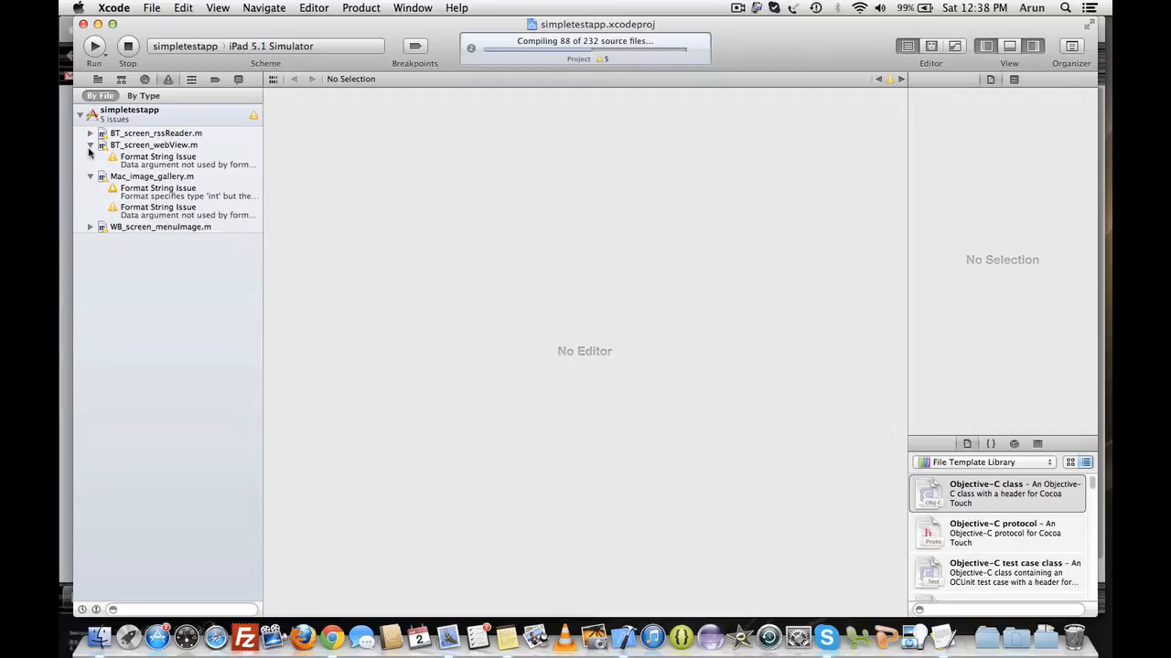
{"action": "left_click", "coordinate": [90, 147]}
{"action": "left_click", "coordinate": [90, 158]}
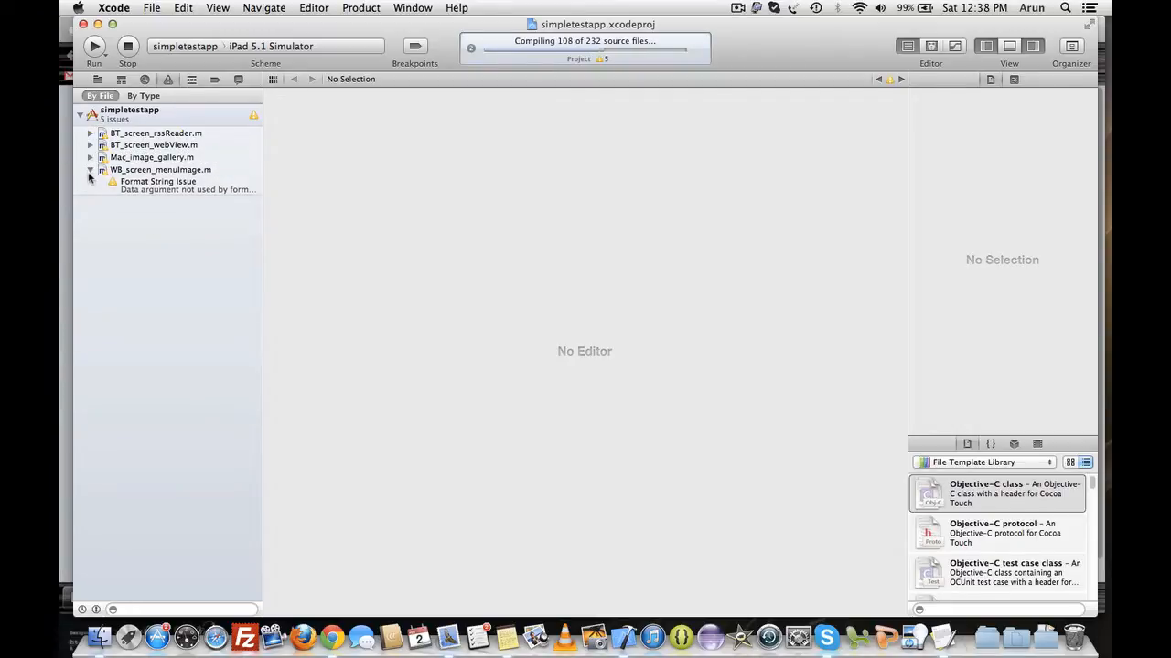
{"action": "left_click", "coordinate": [90, 171]}
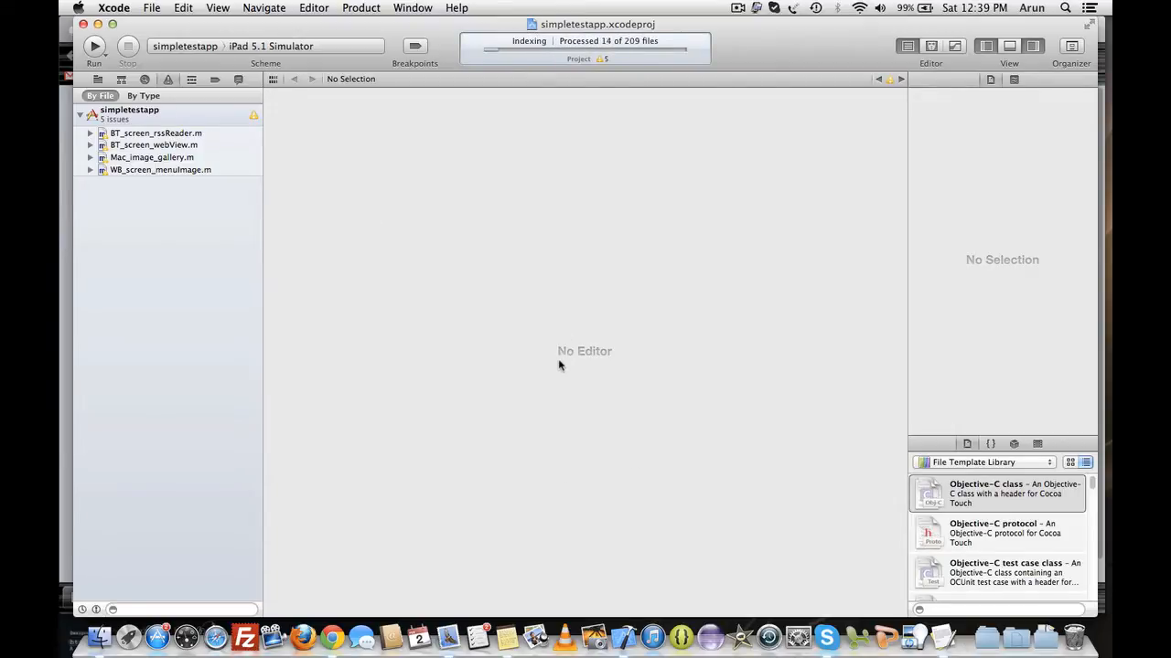
- Set the run destination to iPhone 6.0 Simulator and run the app
{"action": "left_click", "coordinate": [321, 48]}
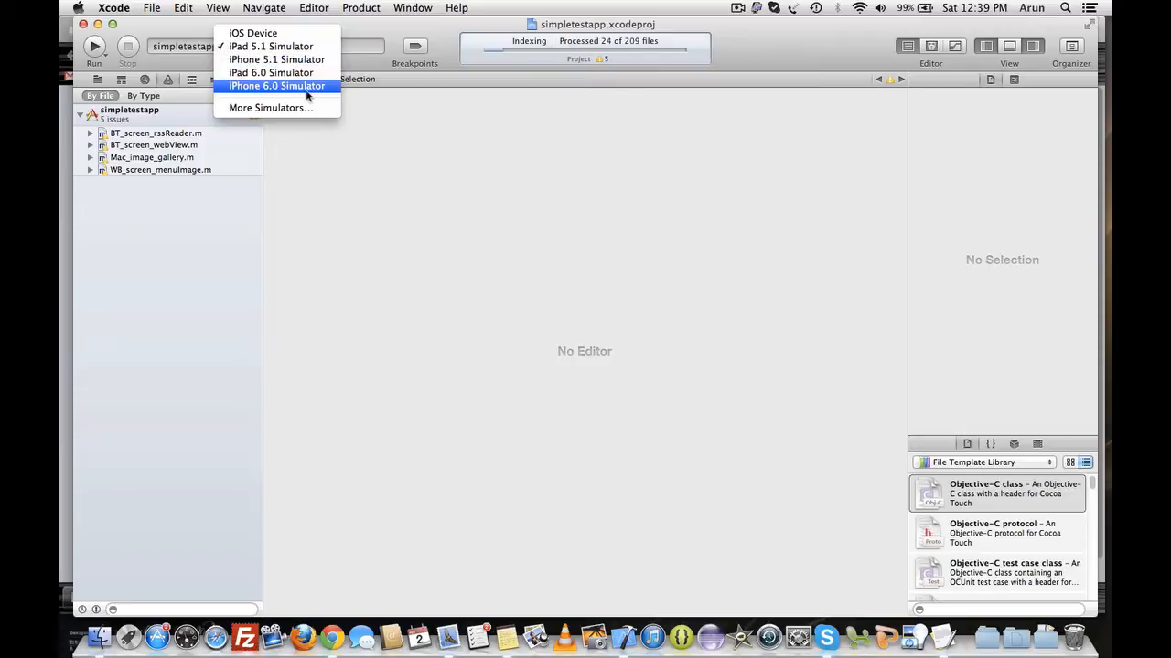
{"action": "left_click", "coordinate": [277, 86]}
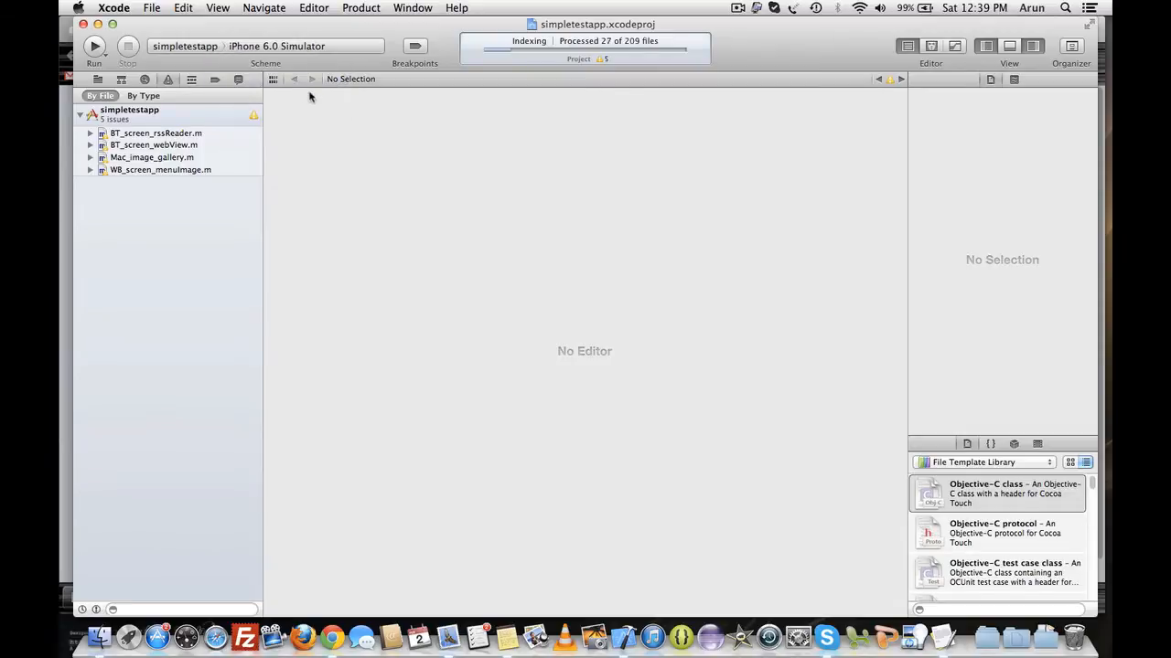
{"action": "left_click", "coordinate": [97, 48]}
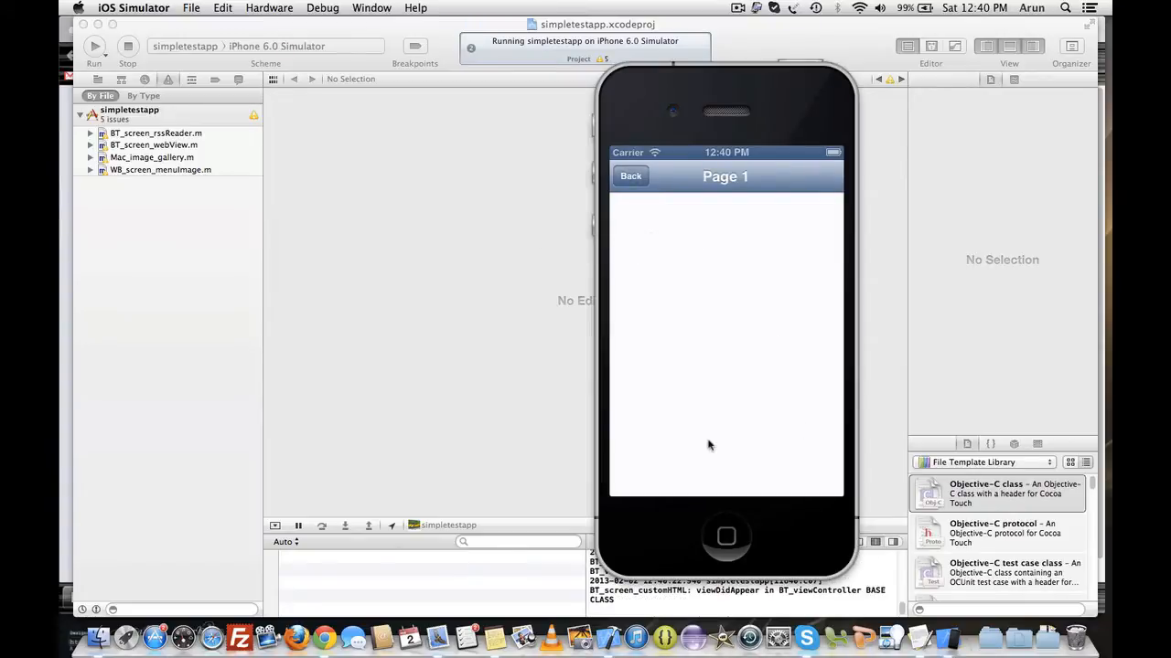
- Test the app in the simulator: go back, return to the home screen, relaunch the app and open Page 1
{"action": "left_click", "coordinate": [627, 176]}
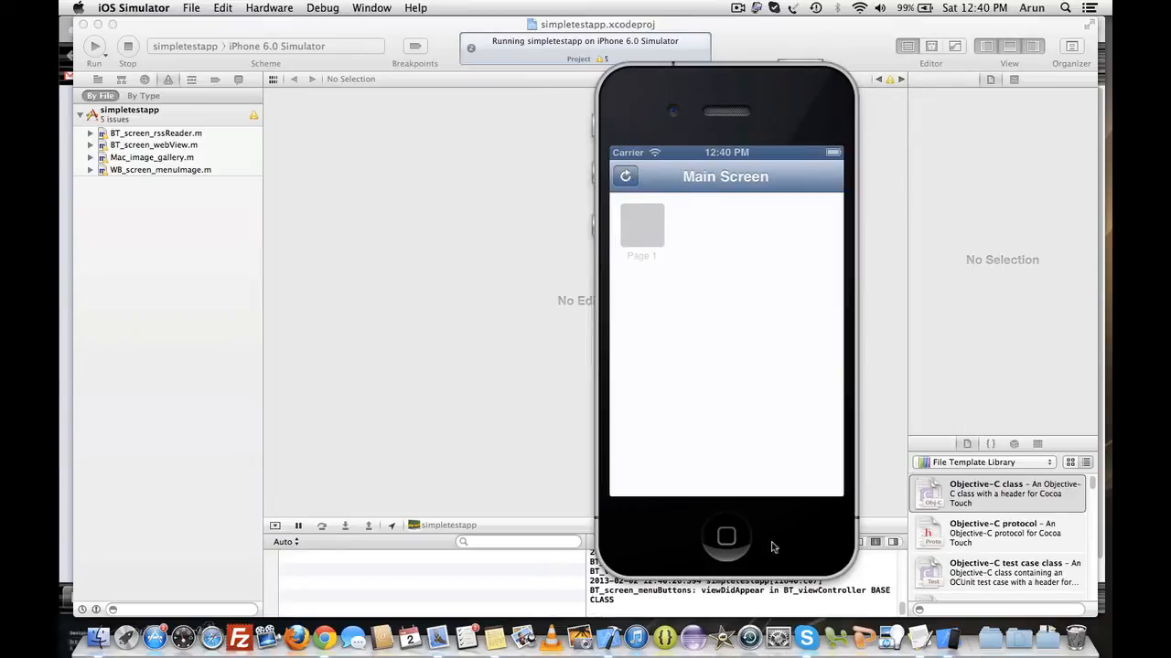
{"action": "left_click", "coordinate": [727, 538]}
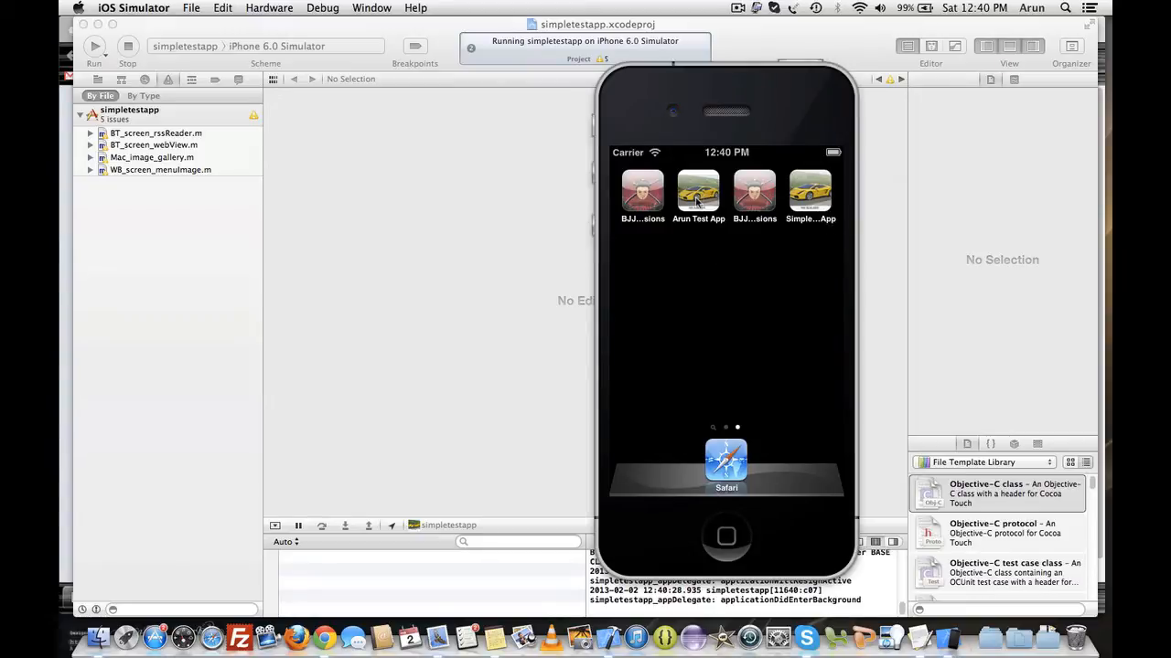
{"action": "left_click", "coordinate": [814, 194]}
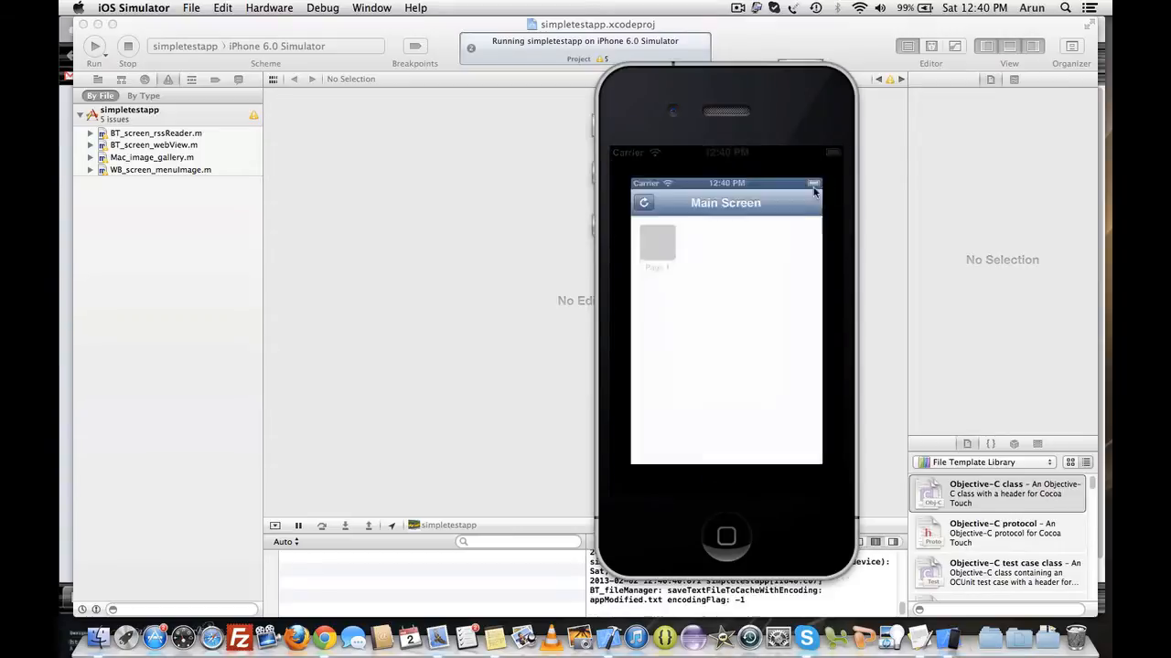
{"action": "left_click", "coordinate": [640, 229]}
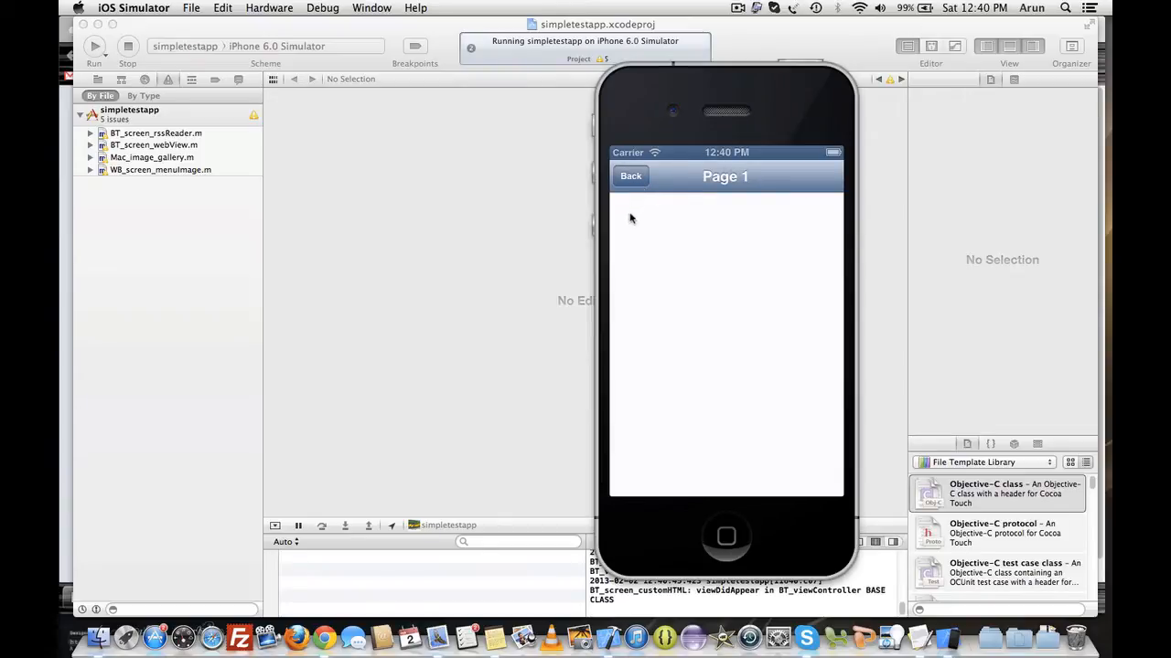
{"action": "left_click_drag", "start_coordinate": [643, 112], "coordinate": [708, 72]}
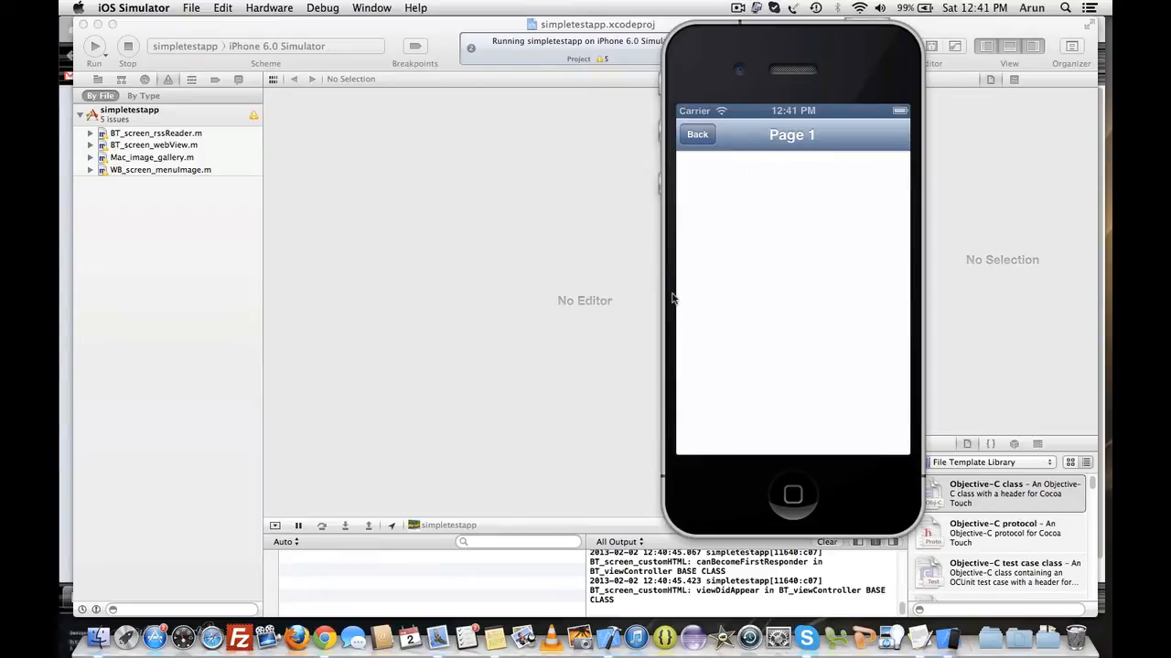
{"action": "left_click_drag", "start_coordinate": [695, 71], "coordinate": [718, 66]}
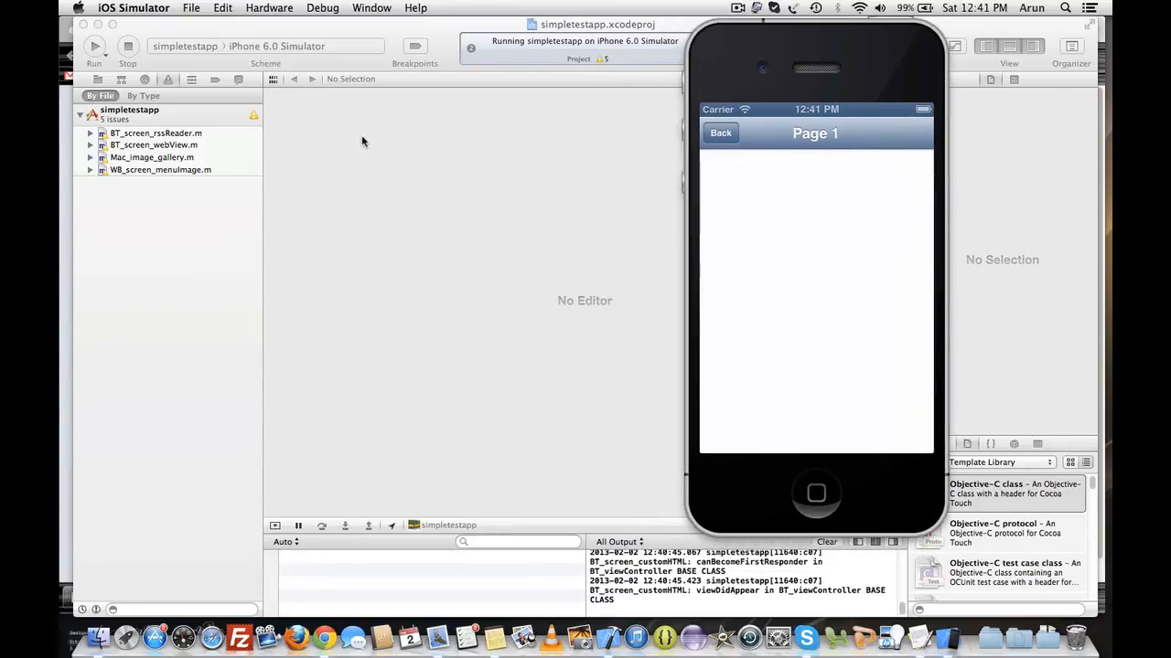
{"action": "left_click", "coordinate": [332, 144]}
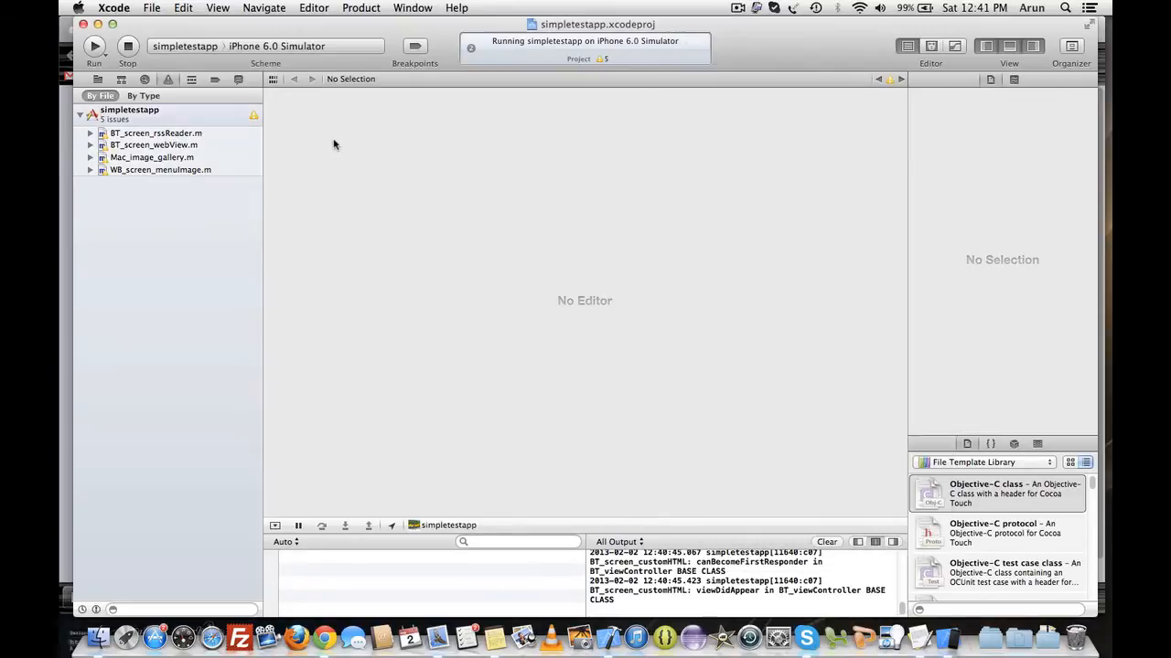
{"action": "left_click", "coordinate": [98, 80]}
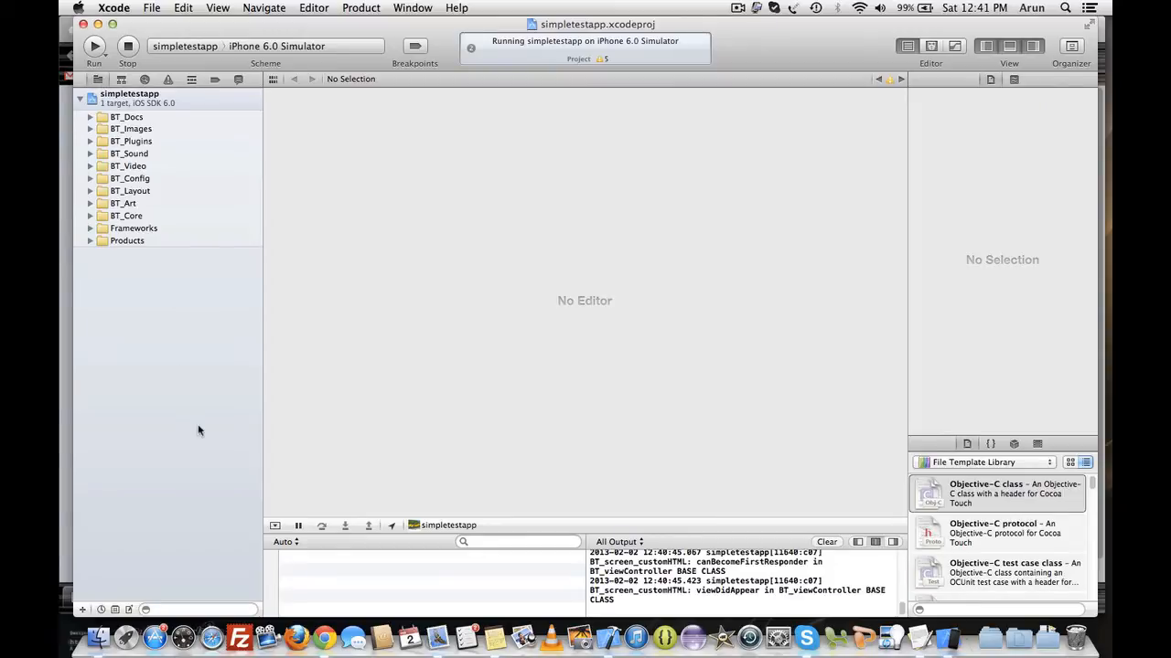
- Switch to Chrome and open the Page 1 screen from Screens / Actions in the App Code control panel
{"action": "left_click", "coordinate": [325, 638]}
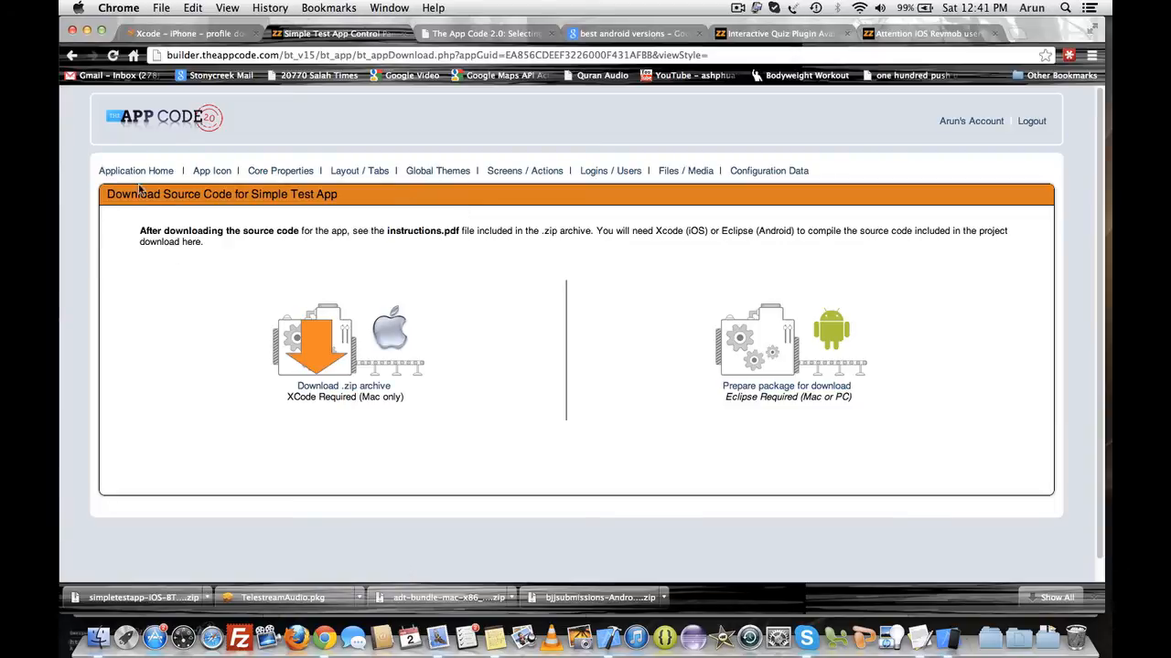
{"action": "left_click", "coordinate": [523, 174]}
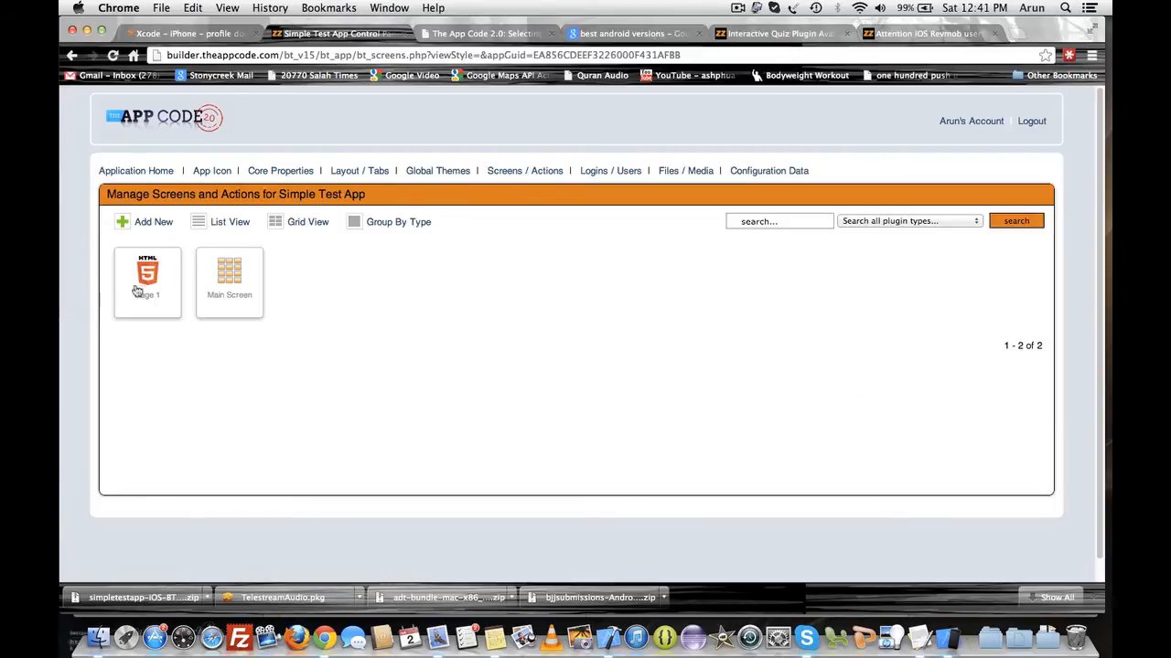
{"action": "left_click", "coordinate": [137, 289]}
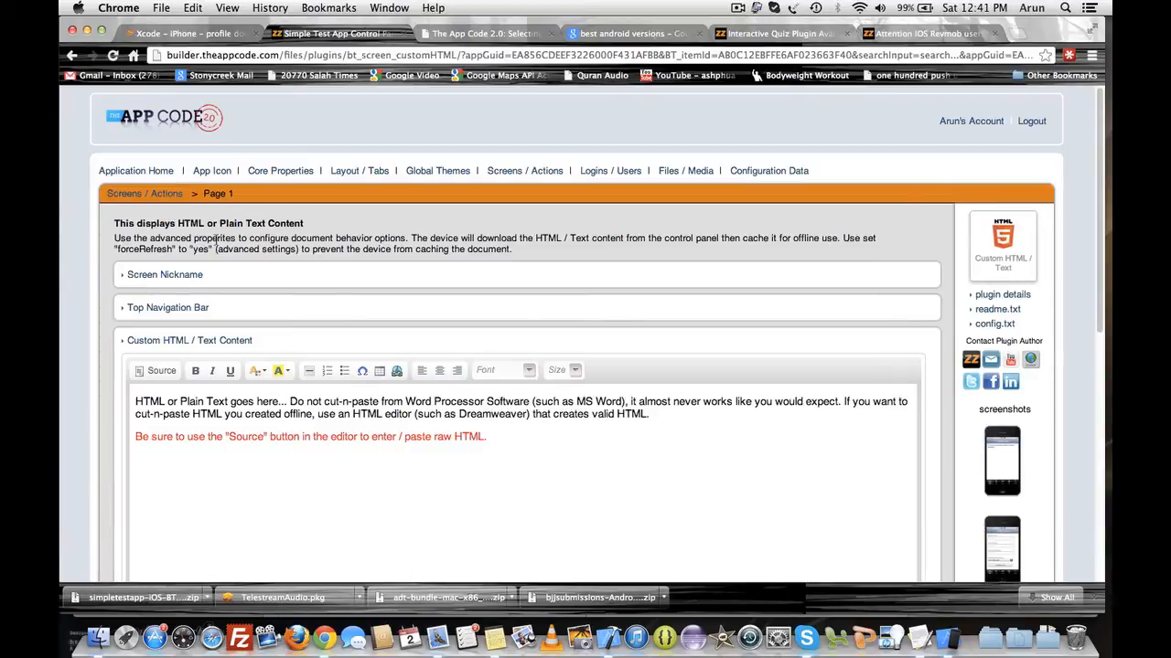
- Replace Page 1's custom HTML content with "We are in Page 1... Woo hoo!" and save it
{"action": "scroll", "coordinate": [265, 307], "scroll_direction": "down", "scroll_amount": 3}
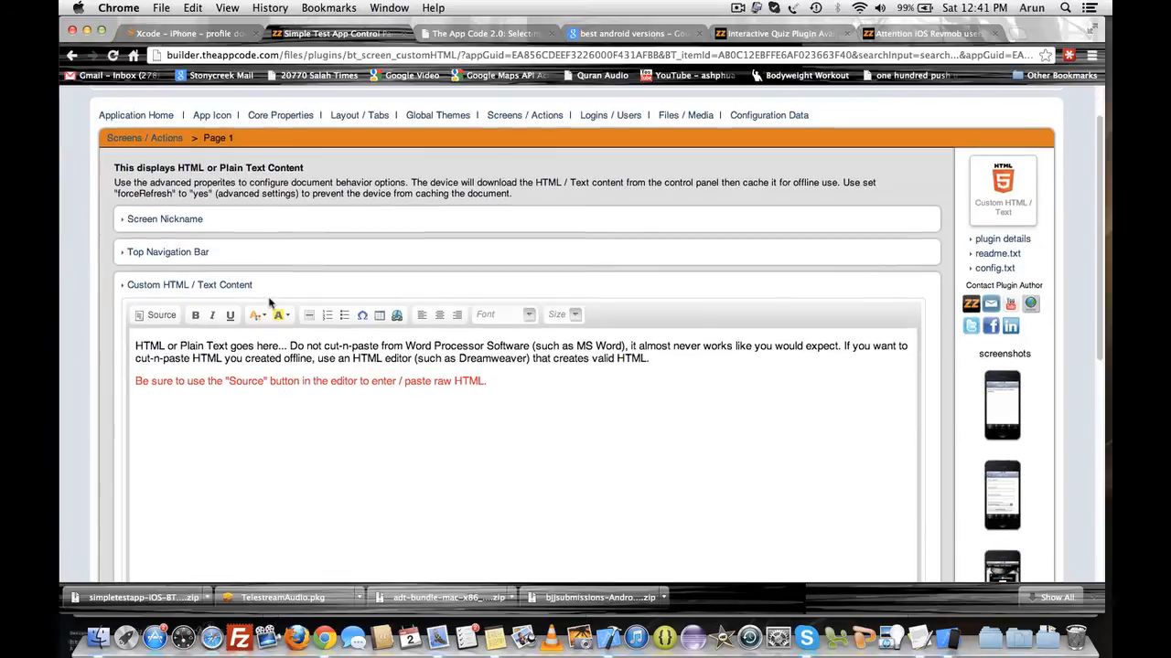
{"action": "scroll", "coordinate": [274, 313], "scroll_direction": "down", "scroll_amount": 3}
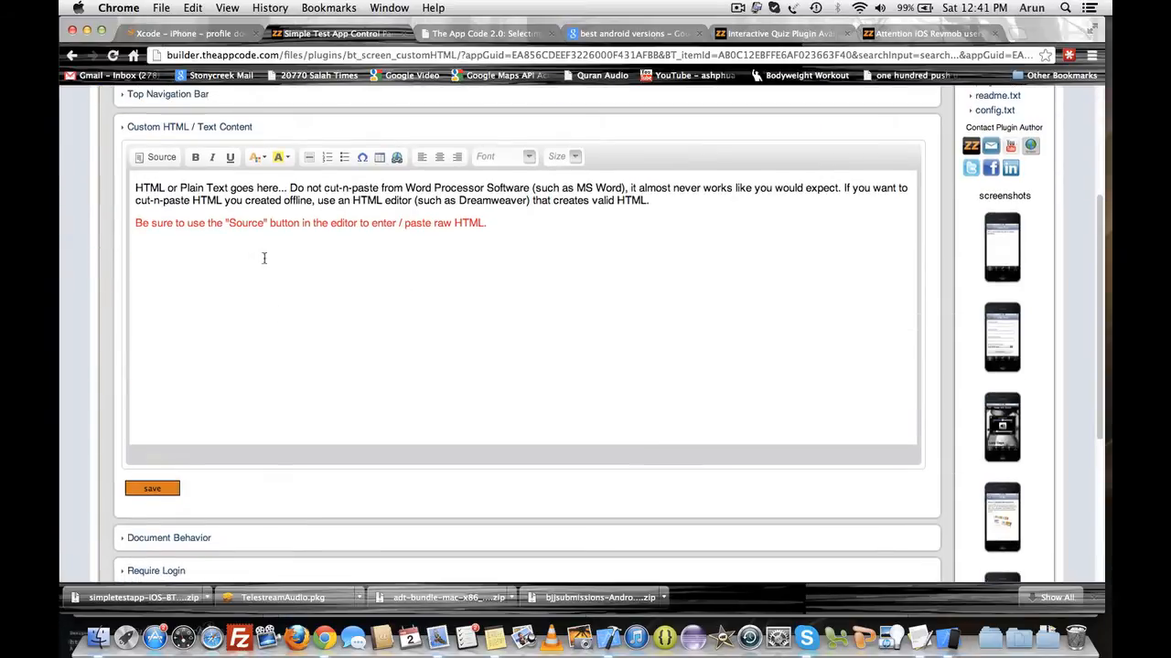
{"action": "left_click_drag", "start_coordinate": [495, 226], "coordinate": [134, 188]}
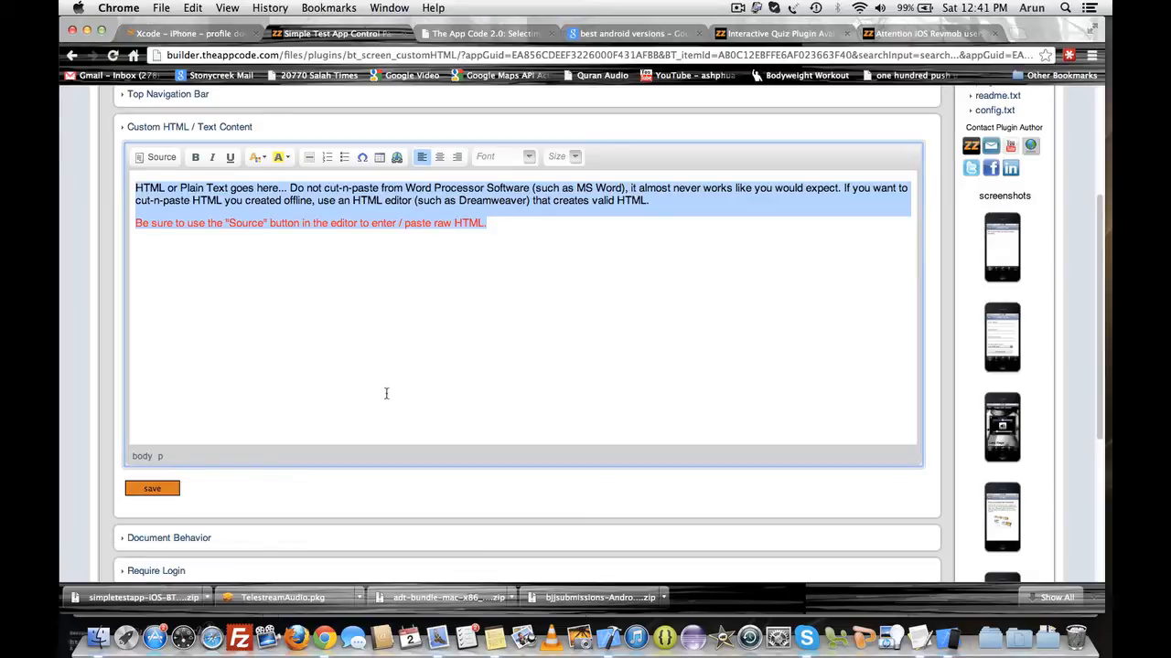
{"action": "type", "text": "We are "}
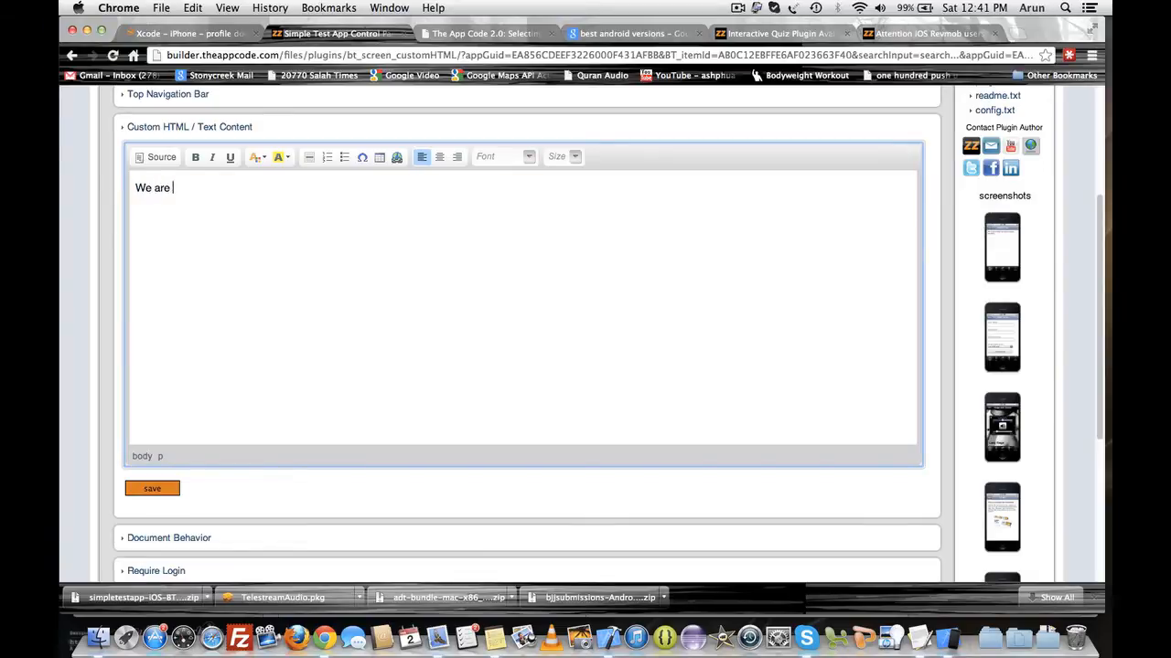
{"action": "type", "text": "in Page 1... "}
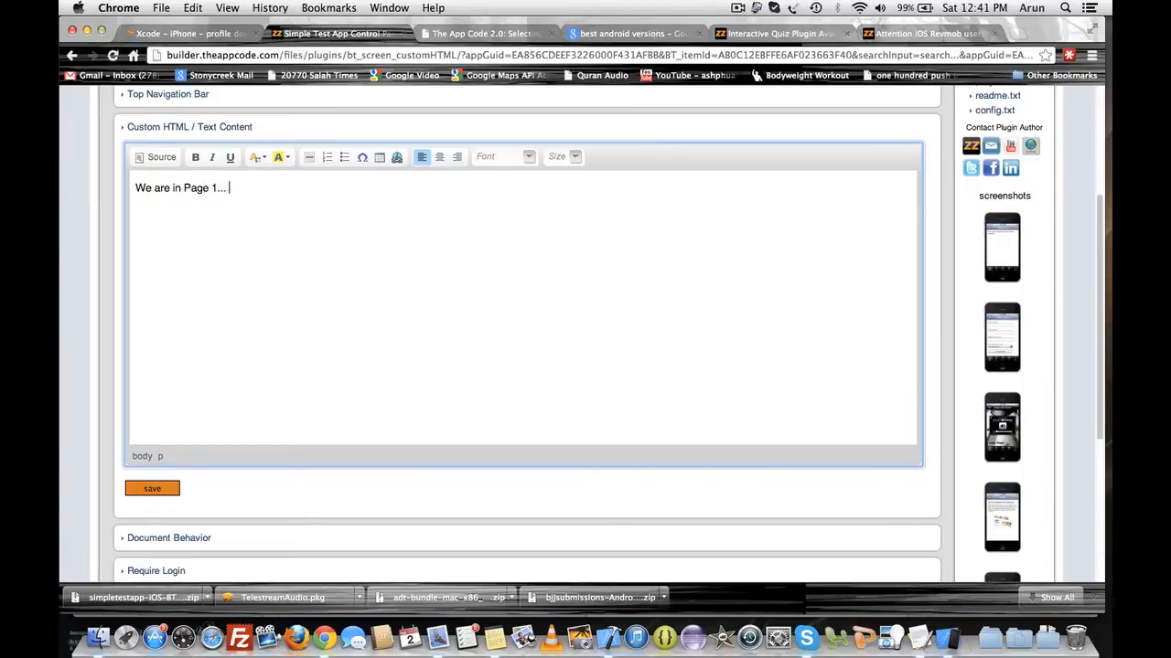
{"action": "type", "text": "Woo hoo!"}
{"action": "left_click", "coordinate": [148, 490]}
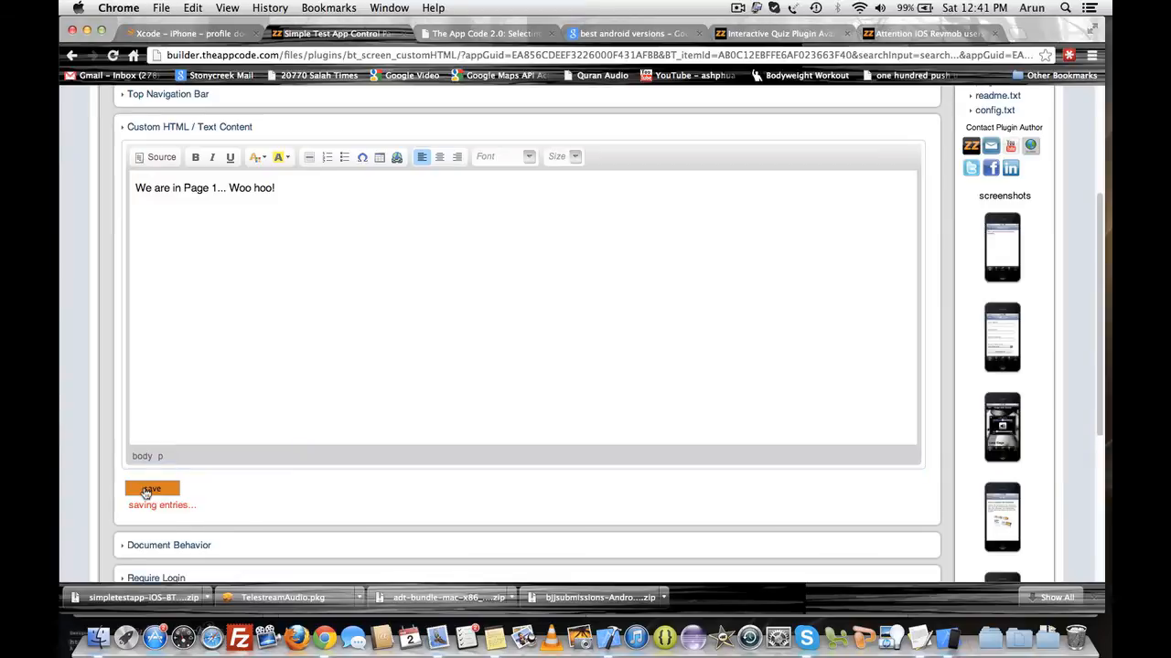
{"action": "scroll", "coordinate": [271, 492], "scroll_direction": "down", "scroll_amount": 2}
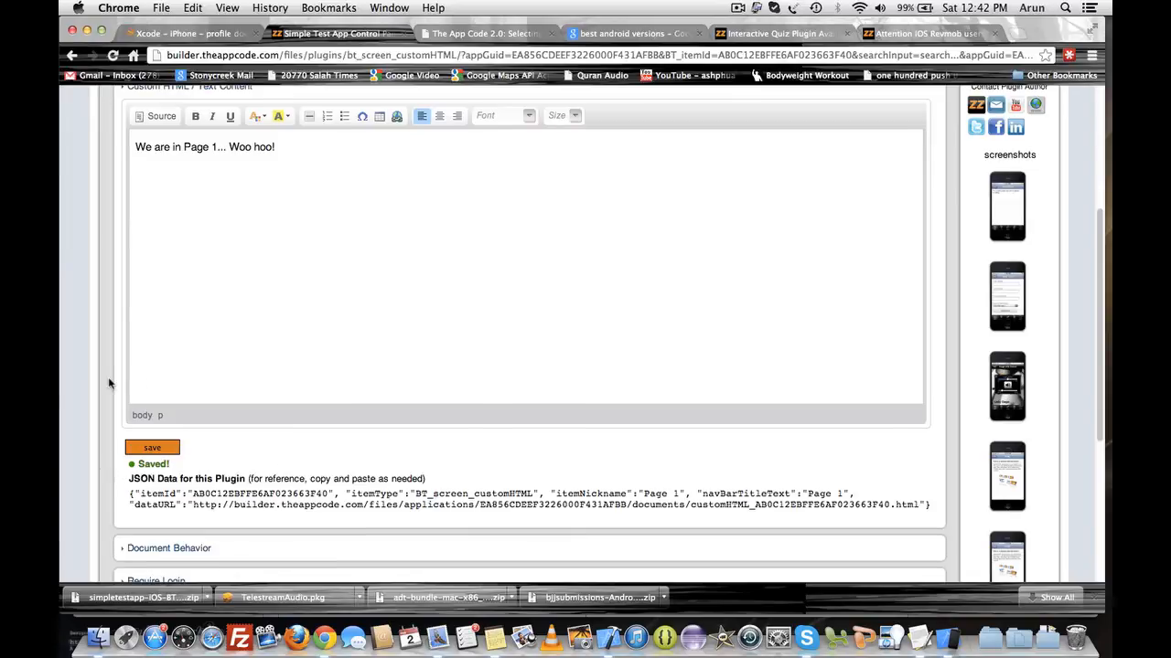
- Refresh the app in the simulator and open Page 1 to check its updated content, then go back
{"action": "scroll", "coordinate": [110, 378], "scroll_direction": "down", "scroll_amount": 2}
{"action": "scroll", "coordinate": [110, 378], "scroll_direction": "up", "scroll_amount": 3}
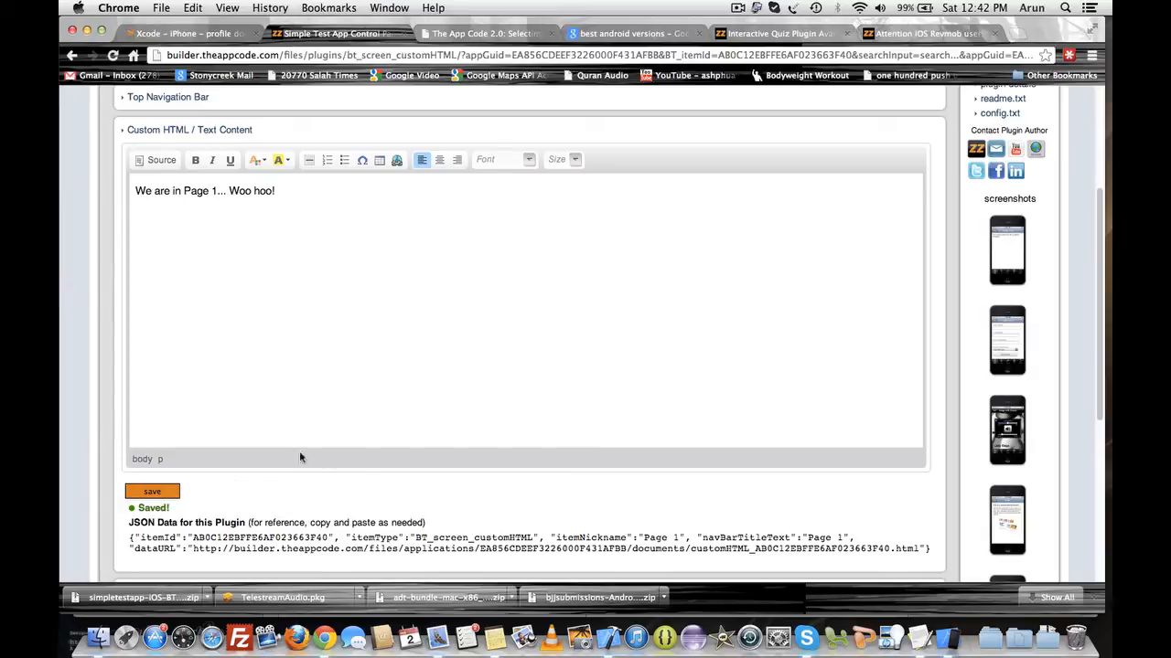
{"action": "left_click", "coordinate": [948, 631]}
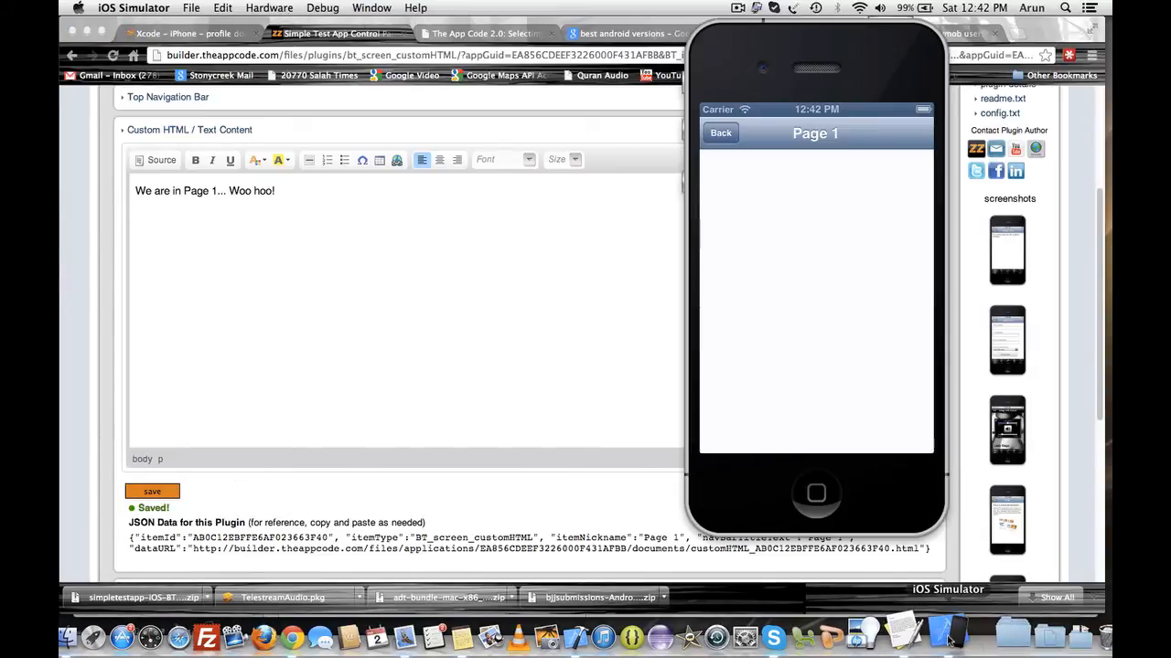
{"action": "left_click", "coordinate": [721, 134]}
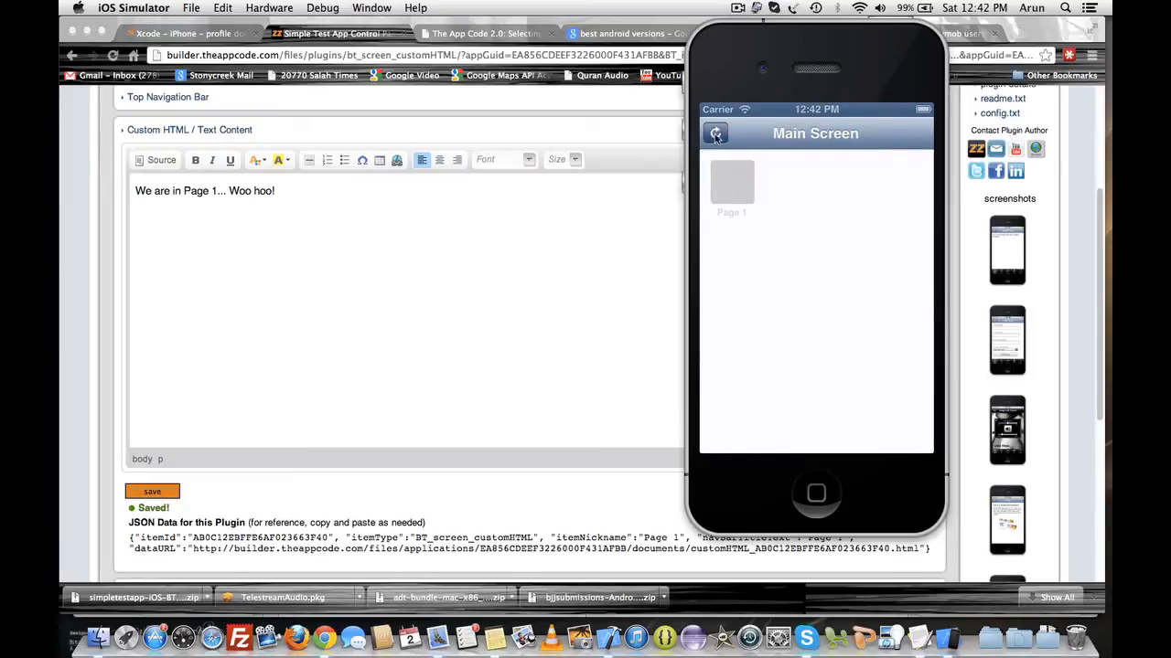
{"action": "left_click", "coordinate": [716, 138]}
{"action": "left_click", "coordinate": [735, 197]}
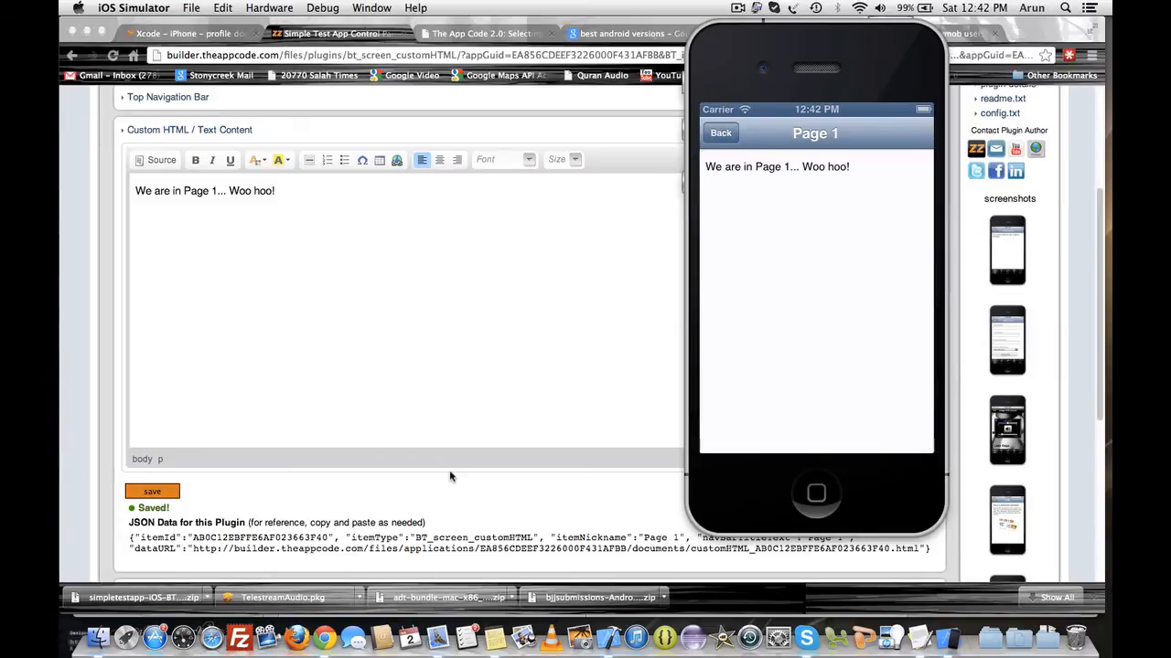
{"action": "left_click", "coordinate": [731, 132]}
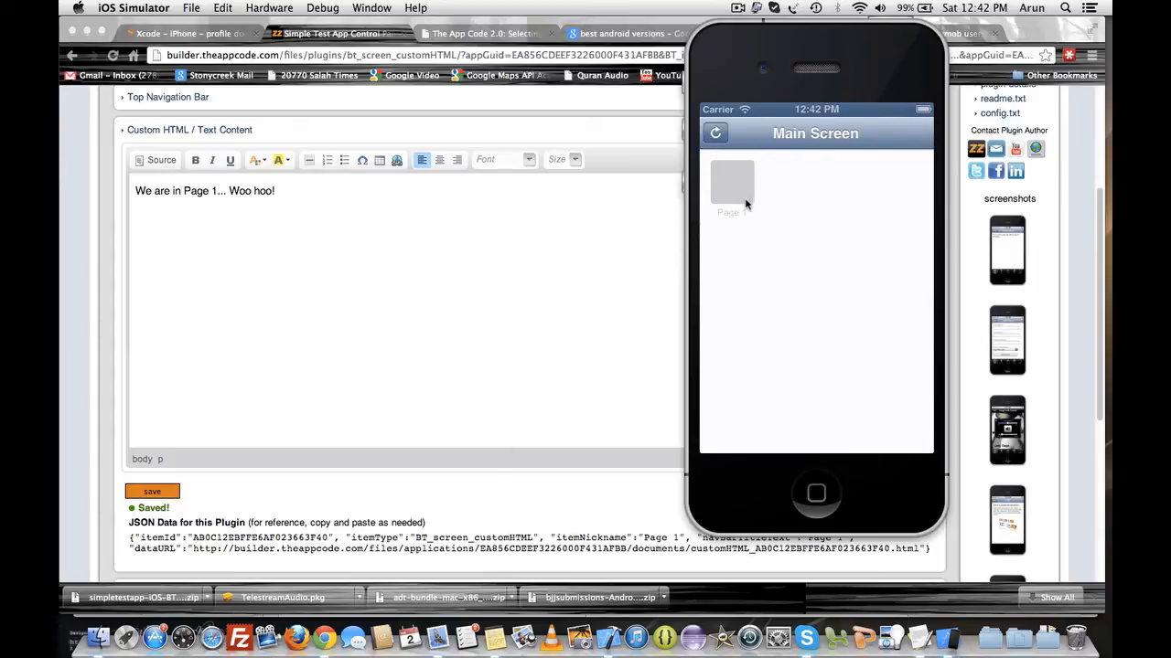
- Open the Page 1 button item properties of the Main Screen from Screens / Actions
{"action": "left_click", "coordinate": [281, 538]}
{"action": "scroll", "coordinate": [372, 345], "scroll_direction": "down", "scroll_amount": 3}
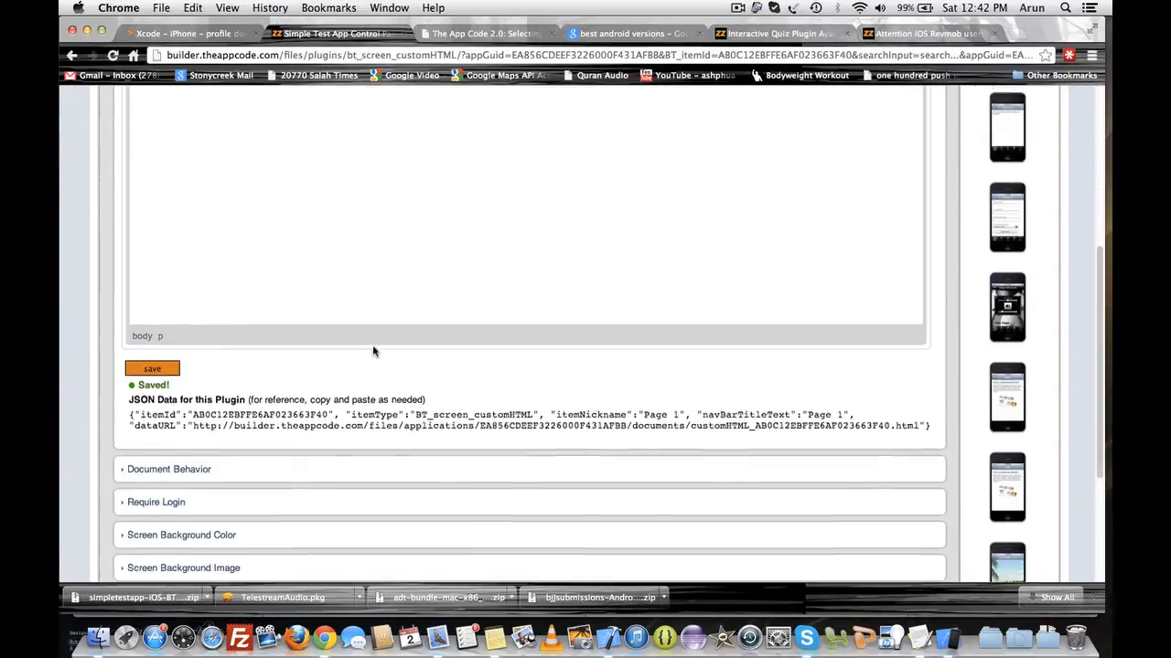
{"action": "scroll", "coordinate": [372, 347], "scroll_direction": "up", "scroll_amount": 8}
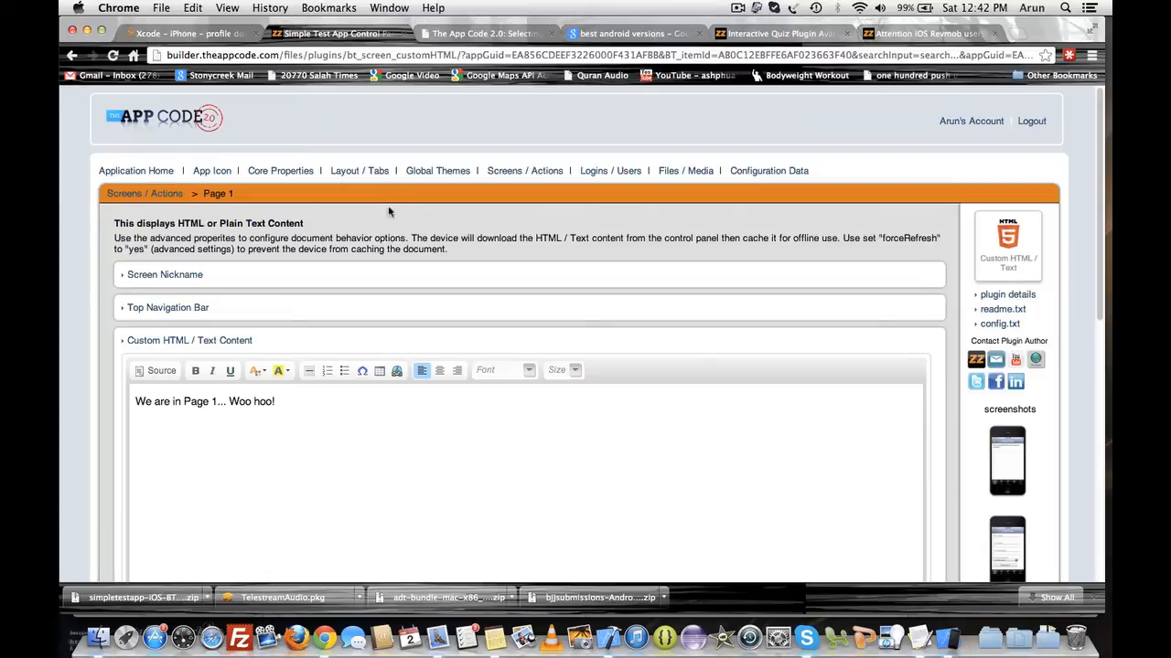
{"action": "left_click", "coordinate": [519, 176]}
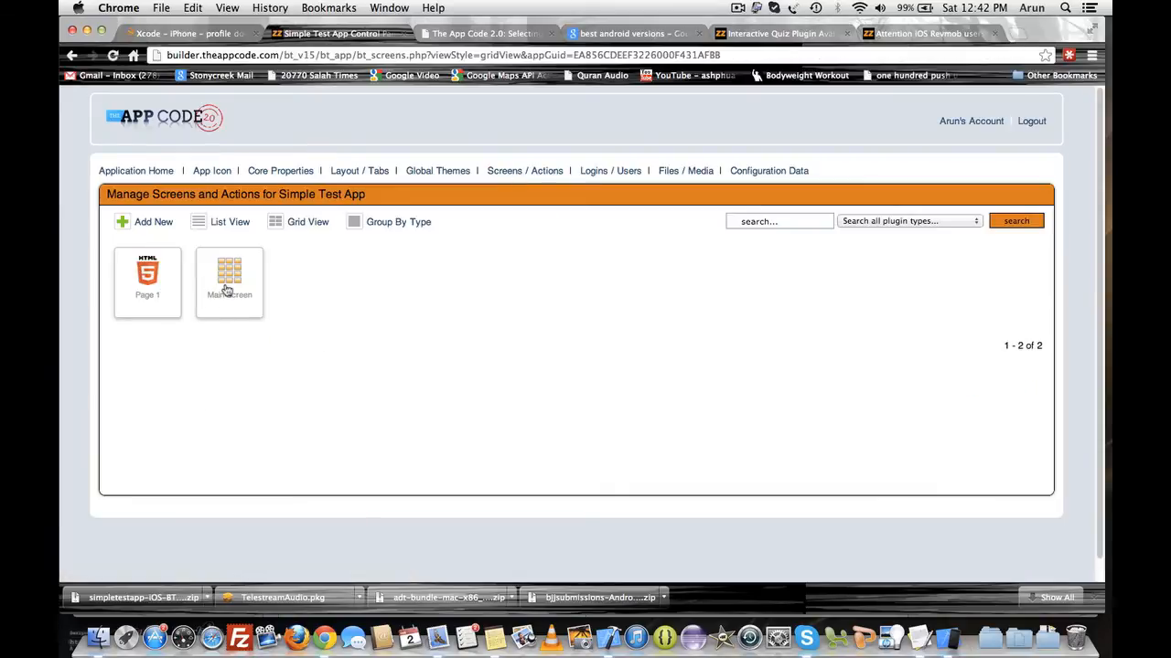
{"action": "left_click", "coordinate": [227, 290]}
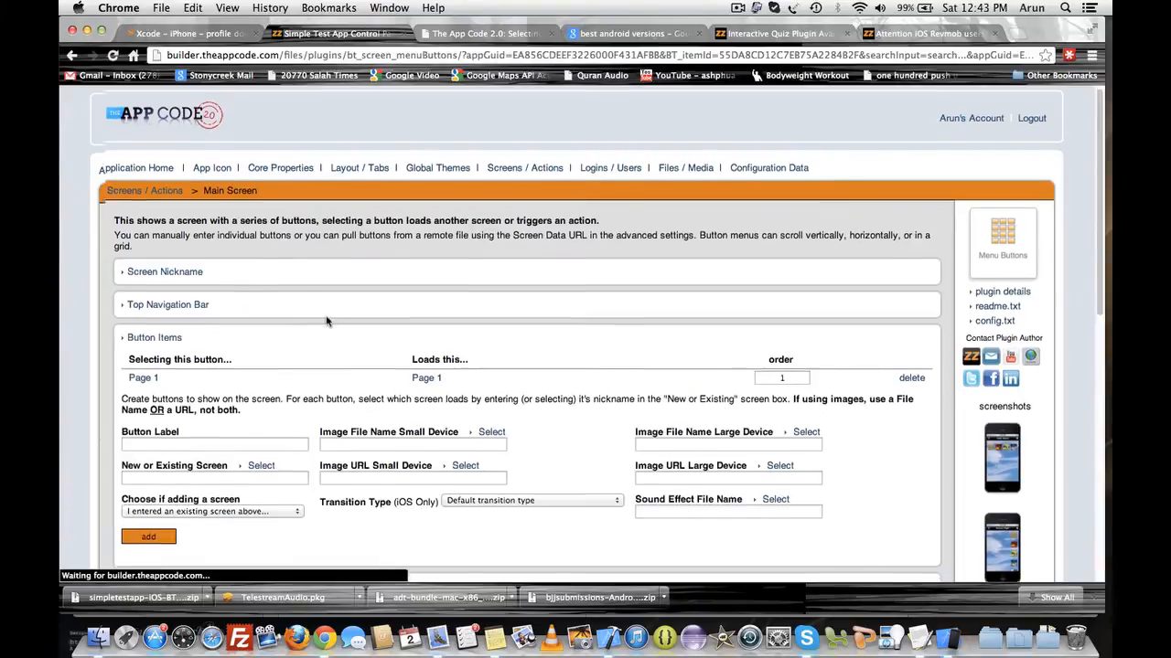
{"action": "scroll", "coordinate": [327, 320], "scroll_direction": "down", "scroll_amount": 2}
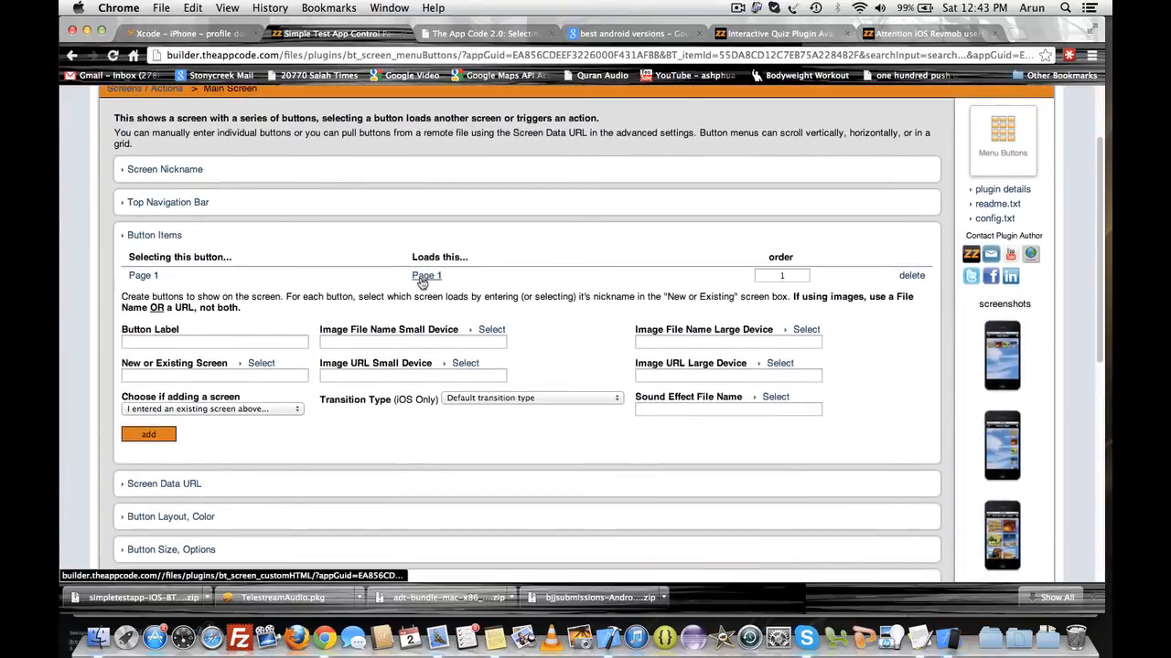
{"action": "left_click", "coordinate": [156, 282]}
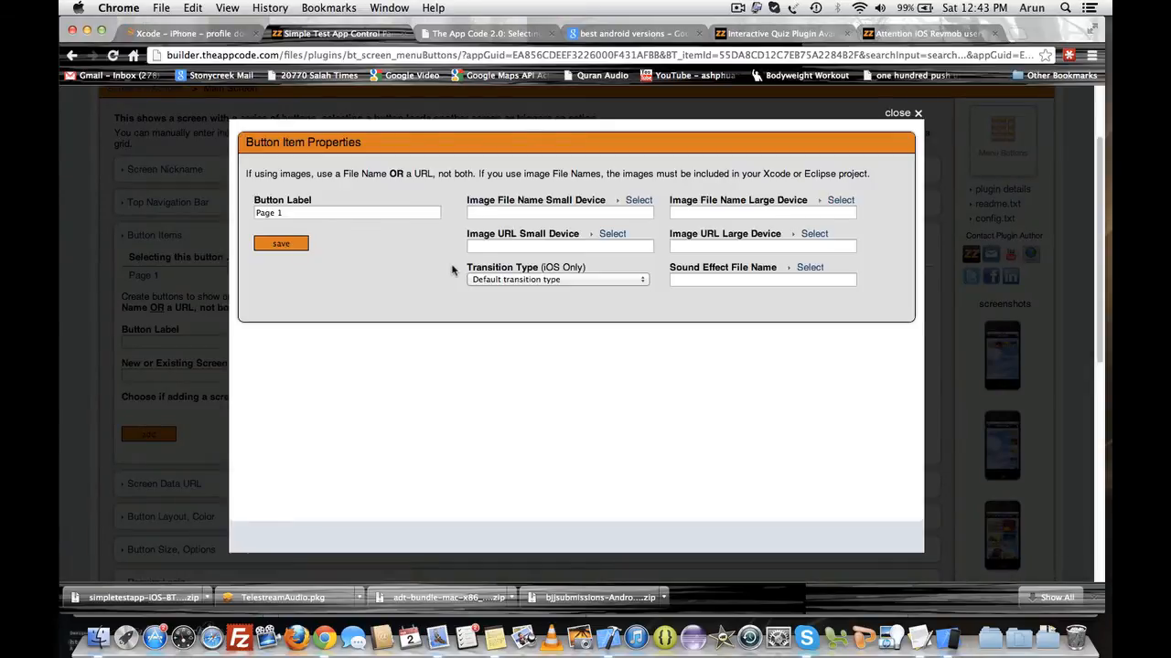
{"action": "left_click_drag", "start_coordinate": [468, 199], "coordinate": [576, 201]}
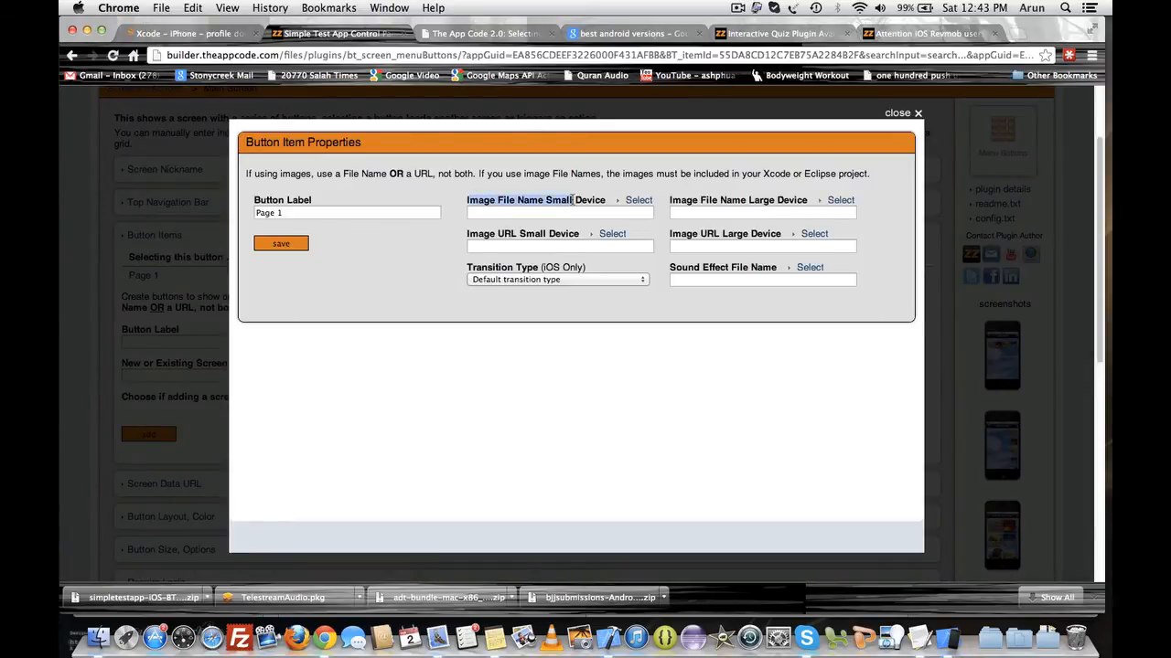
{"action": "left_click", "coordinate": [574, 200]}
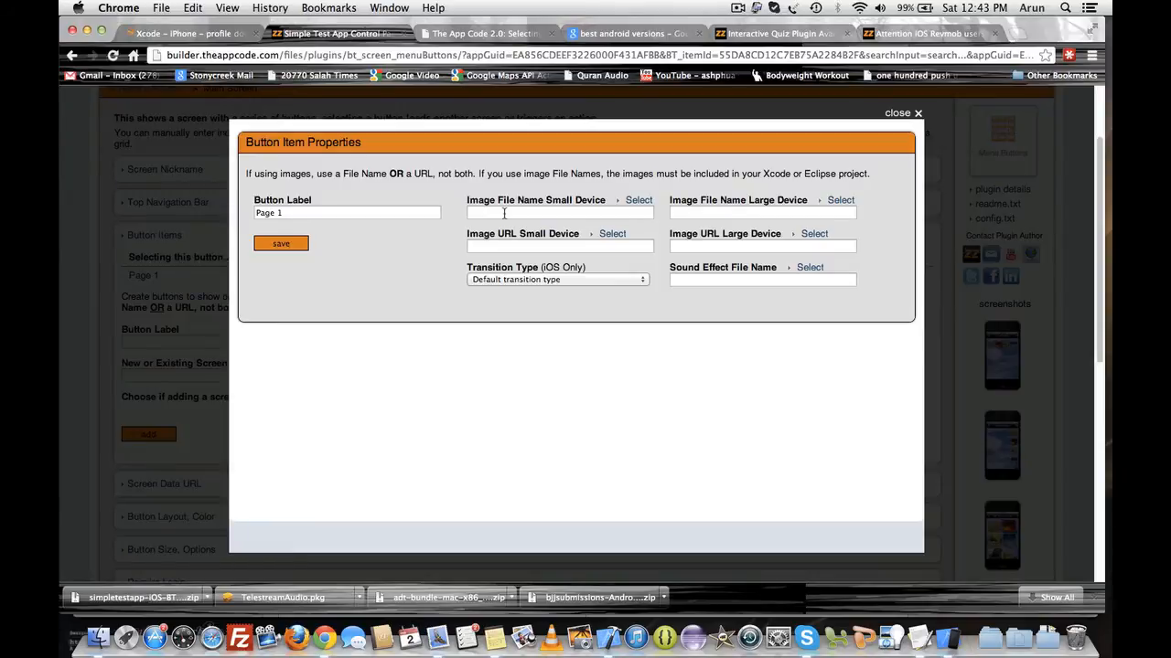
- Upload menu7.png from Downloads to the Images folder and select it as the button's small-device image file
{"action": "left_click", "coordinate": [638, 200]}
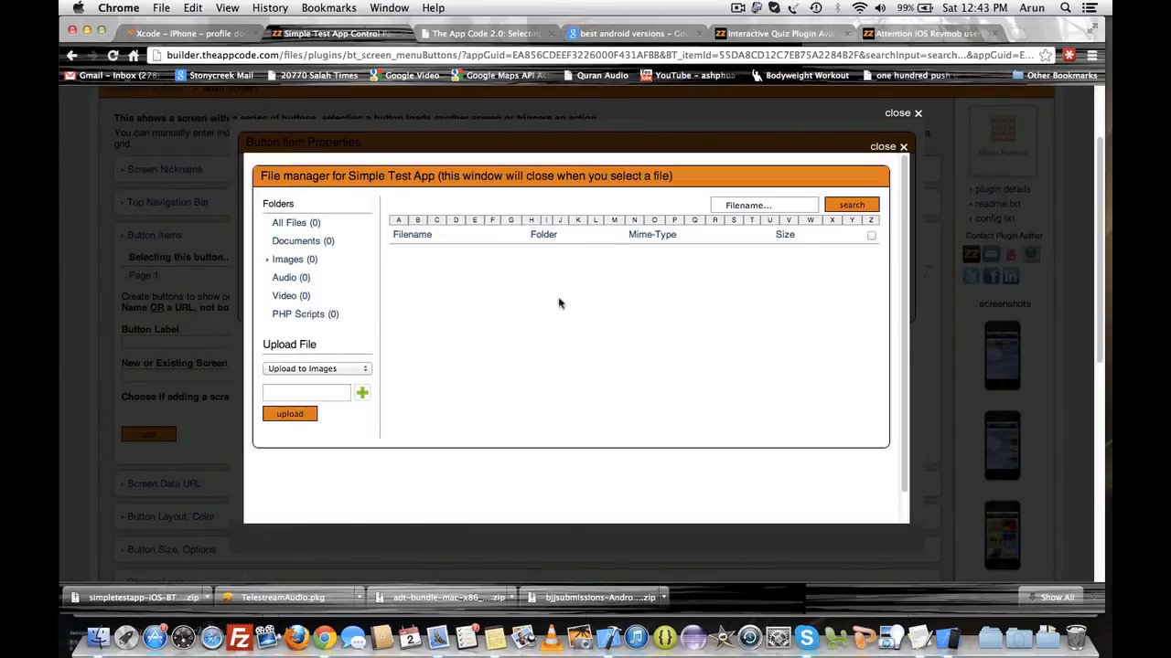
{"action": "left_click", "coordinate": [348, 370]}
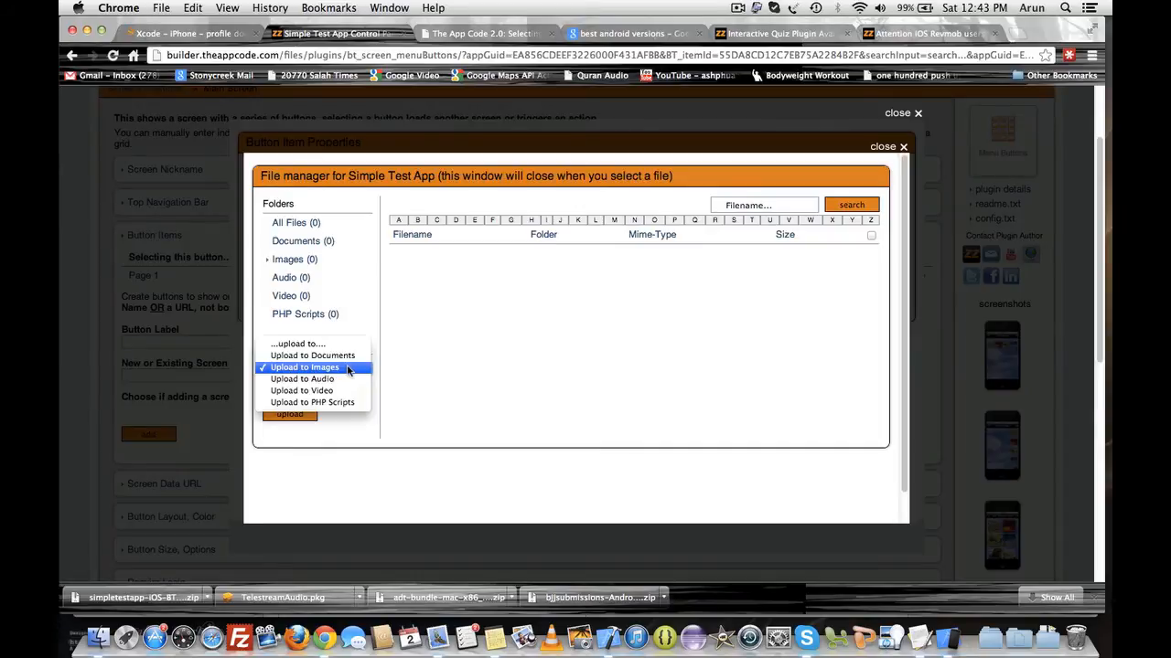
{"action": "left_click", "coordinate": [347, 369]}
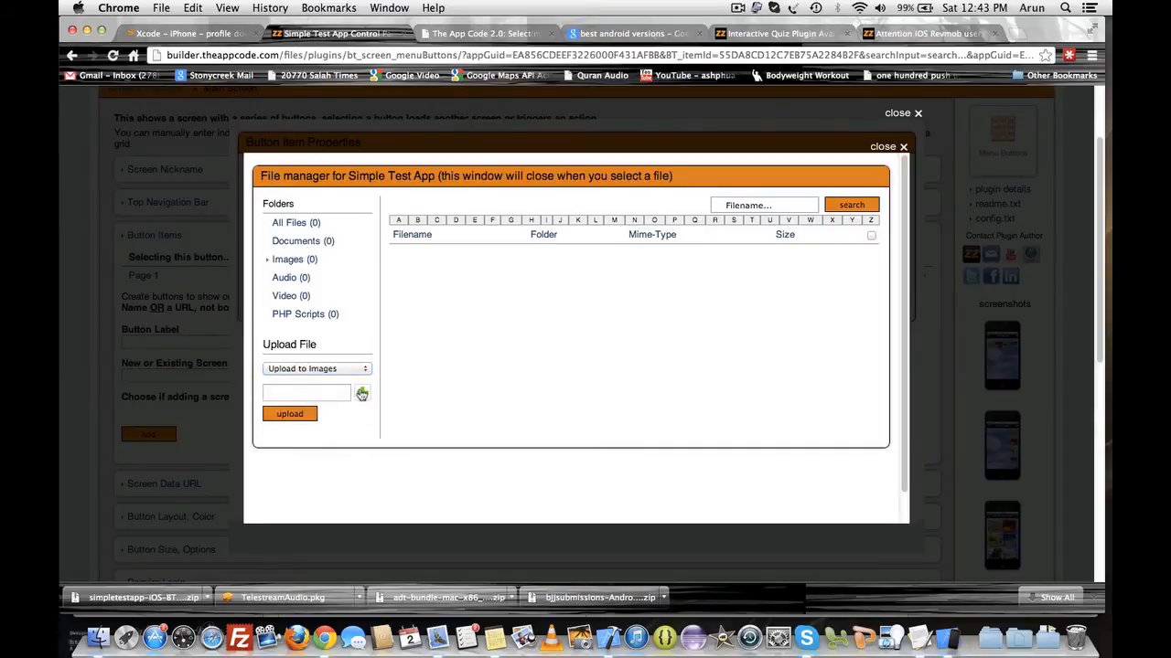
{"action": "left_click", "coordinate": [361, 393]}
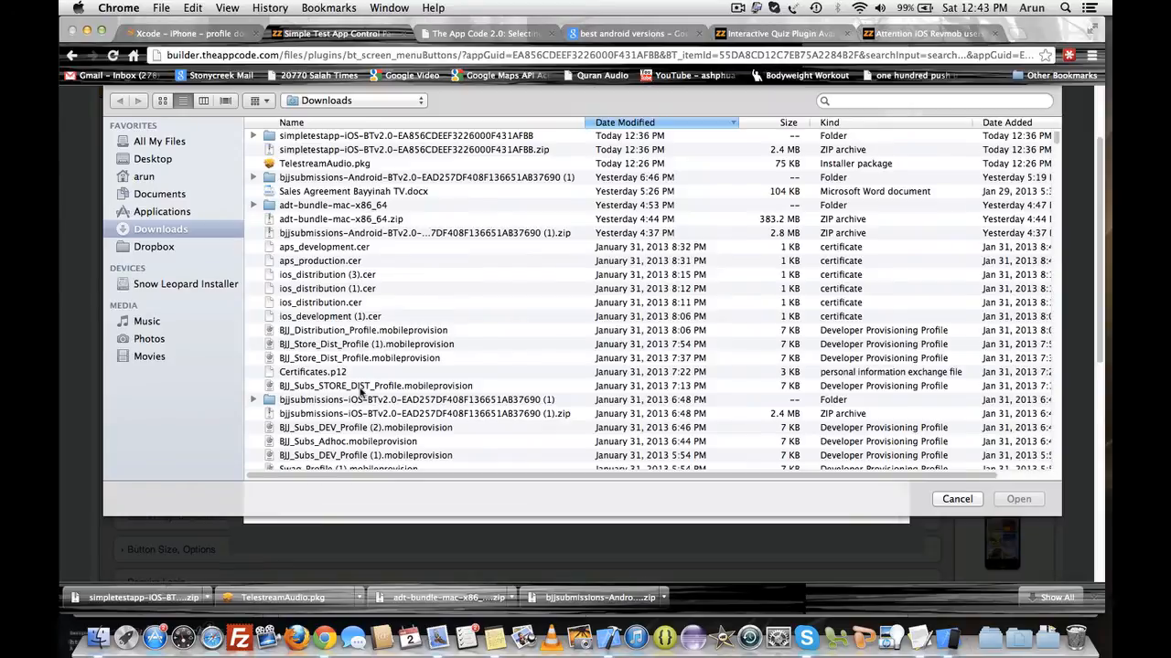
{"action": "scroll", "coordinate": [410, 377], "scroll_direction": "down", "scroll_amount": 5}
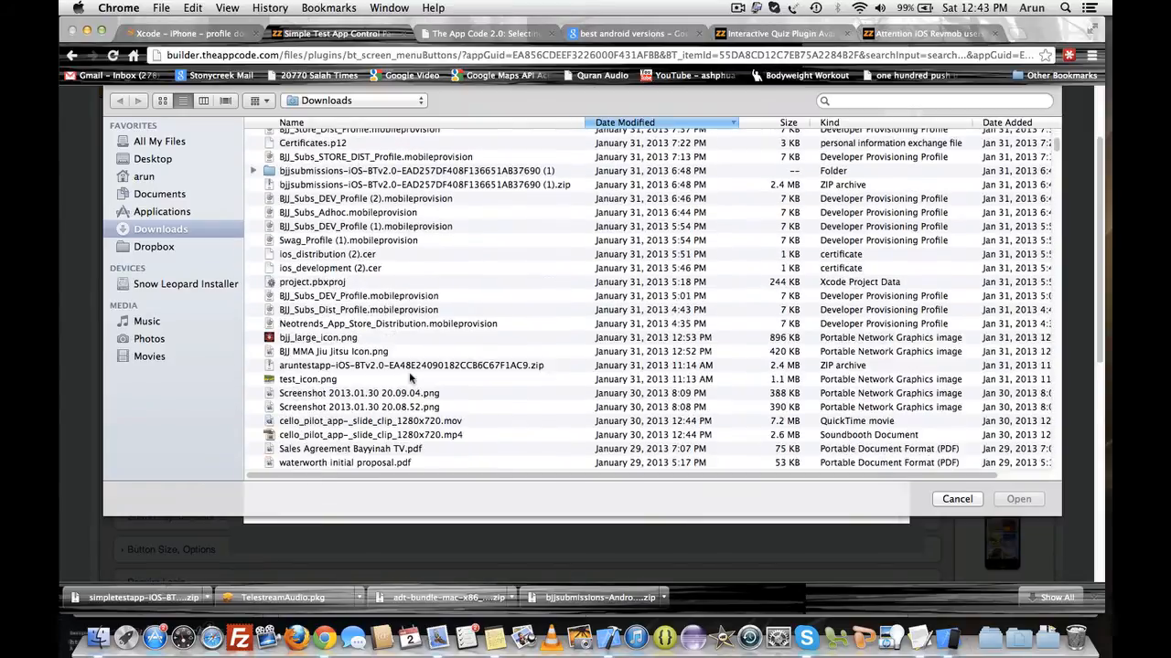
{"action": "scroll", "coordinate": [410, 377], "scroll_direction": "down", "scroll_amount": 5}
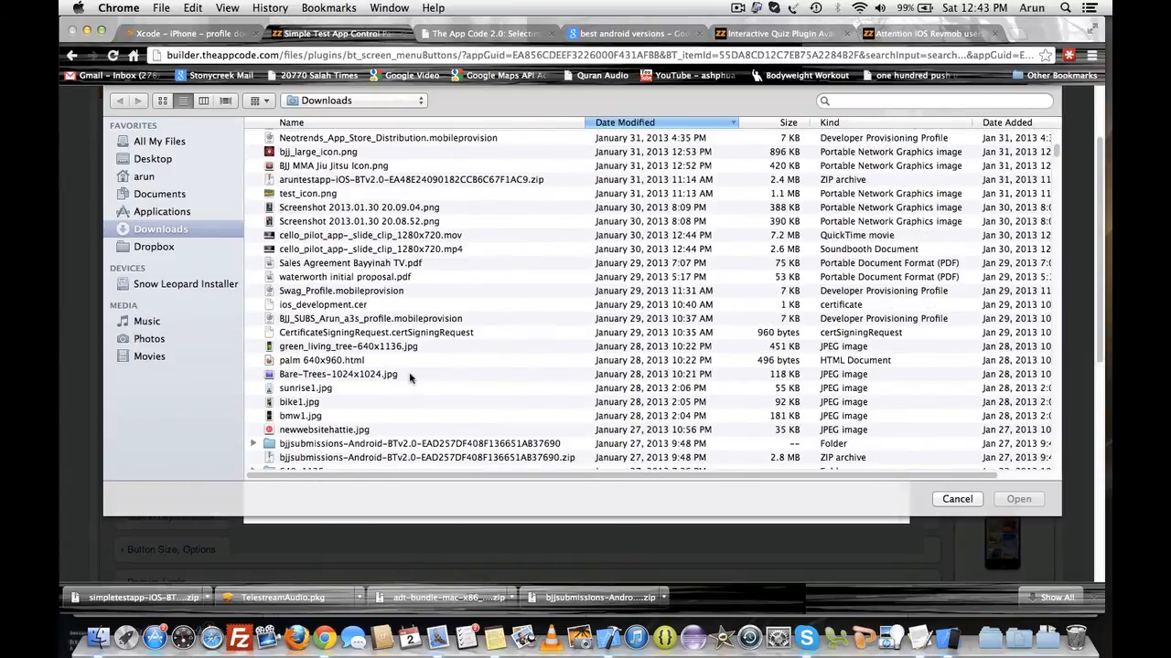
{"action": "scroll", "coordinate": [409, 376], "scroll_direction": "down", "scroll_amount": 3}
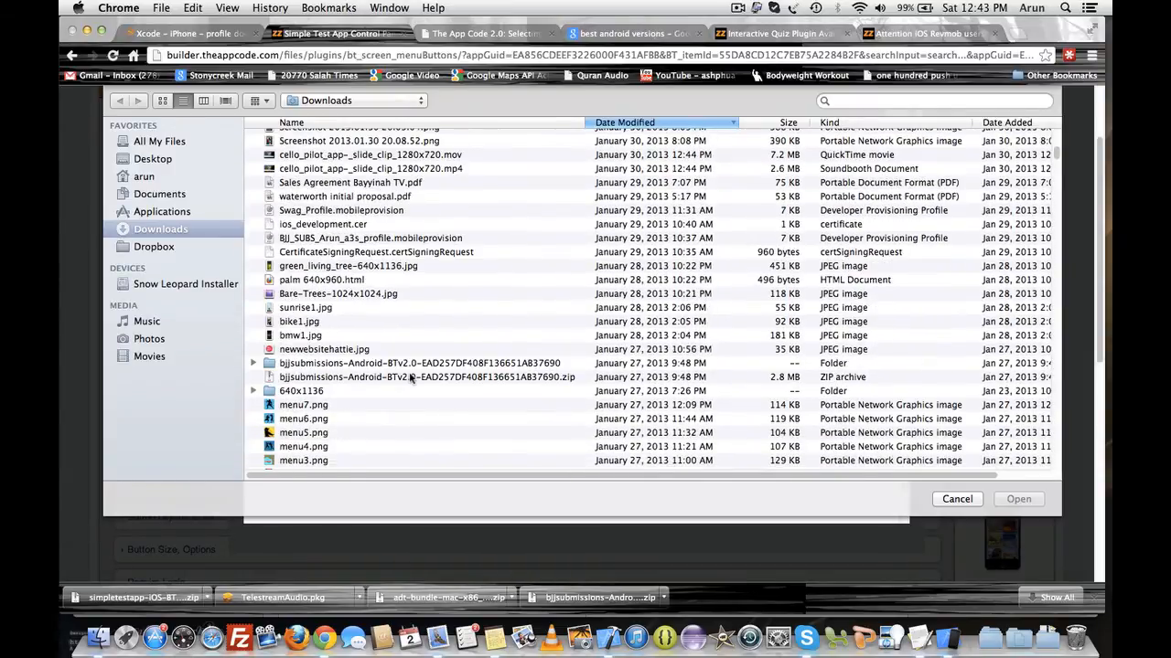
{"action": "scroll", "coordinate": [410, 379], "scroll_direction": "down", "scroll_amount": 2}
{"action": "double_click", "coordinate": [268, 349]}
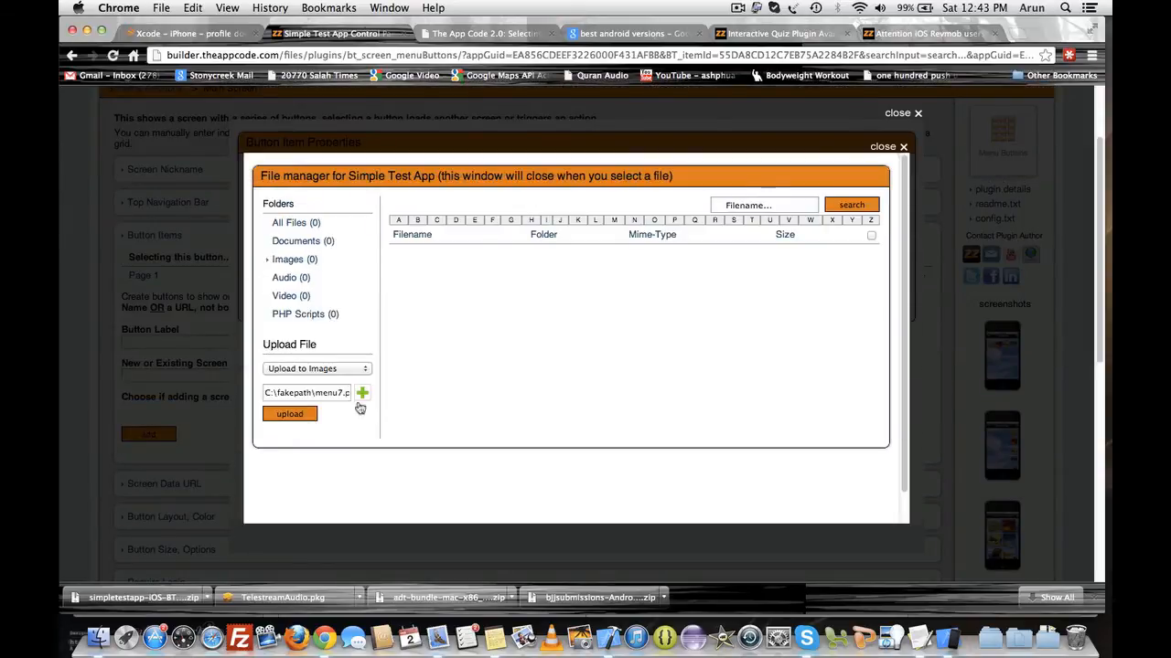
{"action": "left_click", "coordinate": [290, 416]}
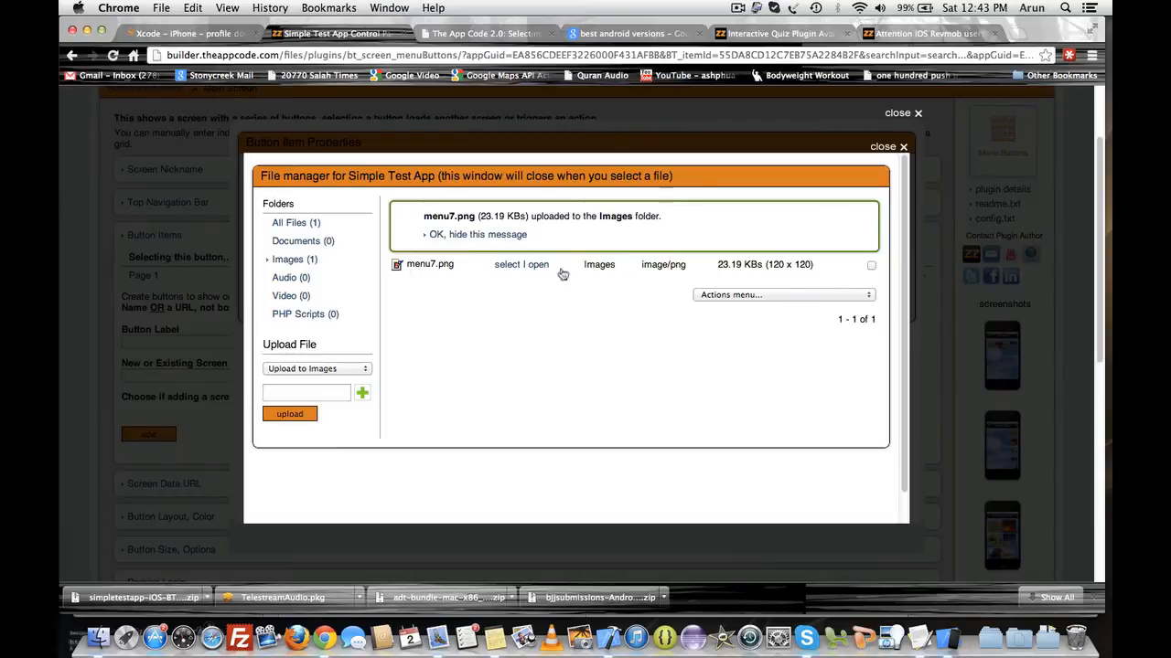
{"action": "left_click", "coordinate": [503, 271]}
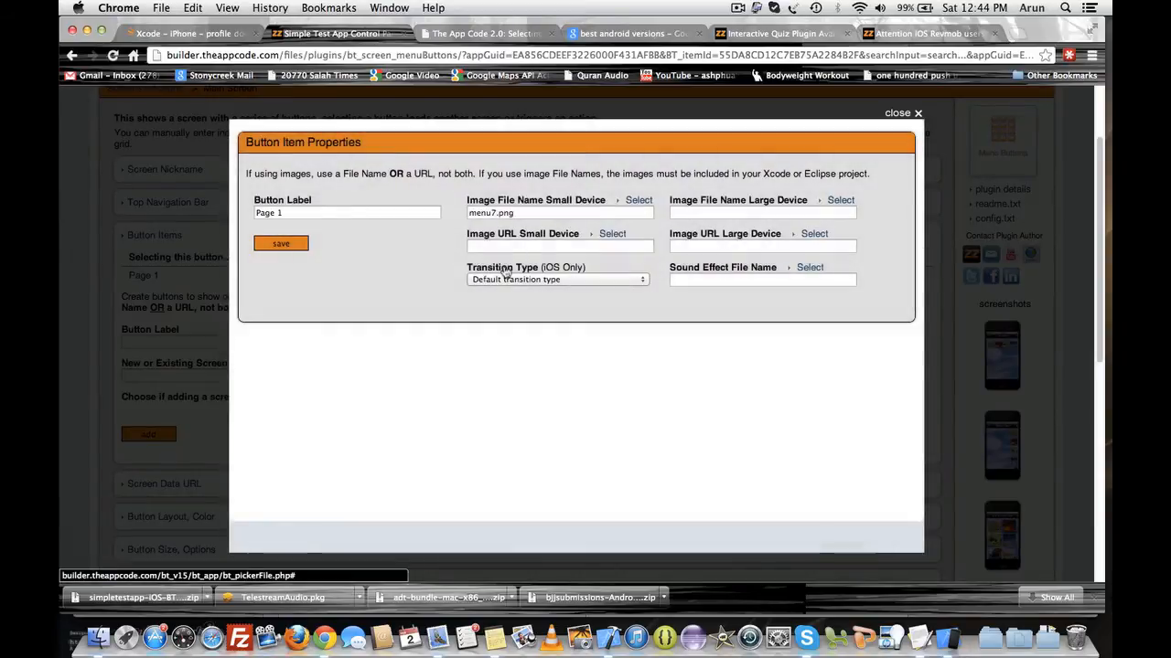
- Save the Page 1 button item properties and close the dialog
{"action": "left_click_drag", "start_coordinate": [525, 213], "coordinate": [481, 216]}
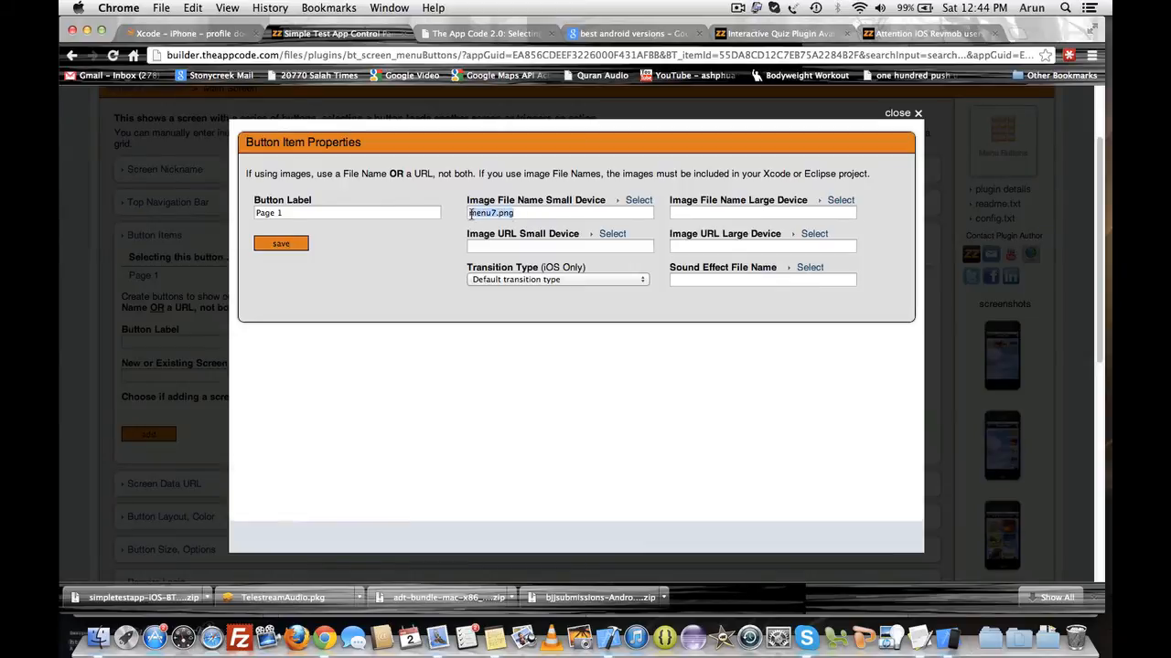
{"action": "left_click", "coordinate": [461, 239]}
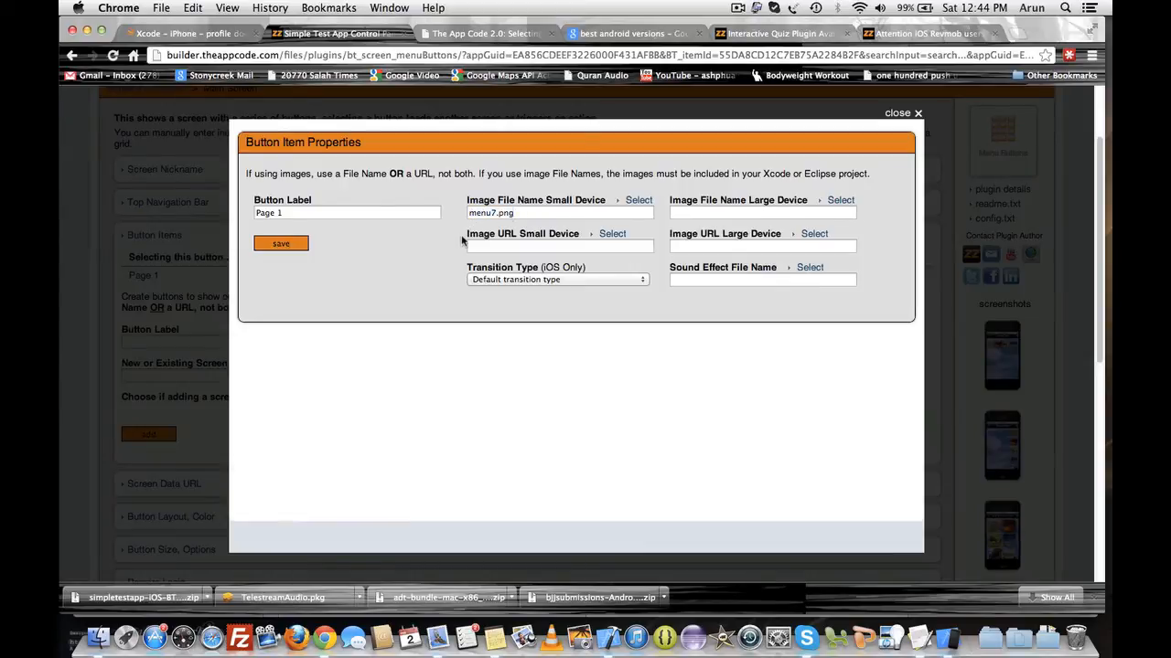
{"action": "left_click", "coordinate": [280, 245]}
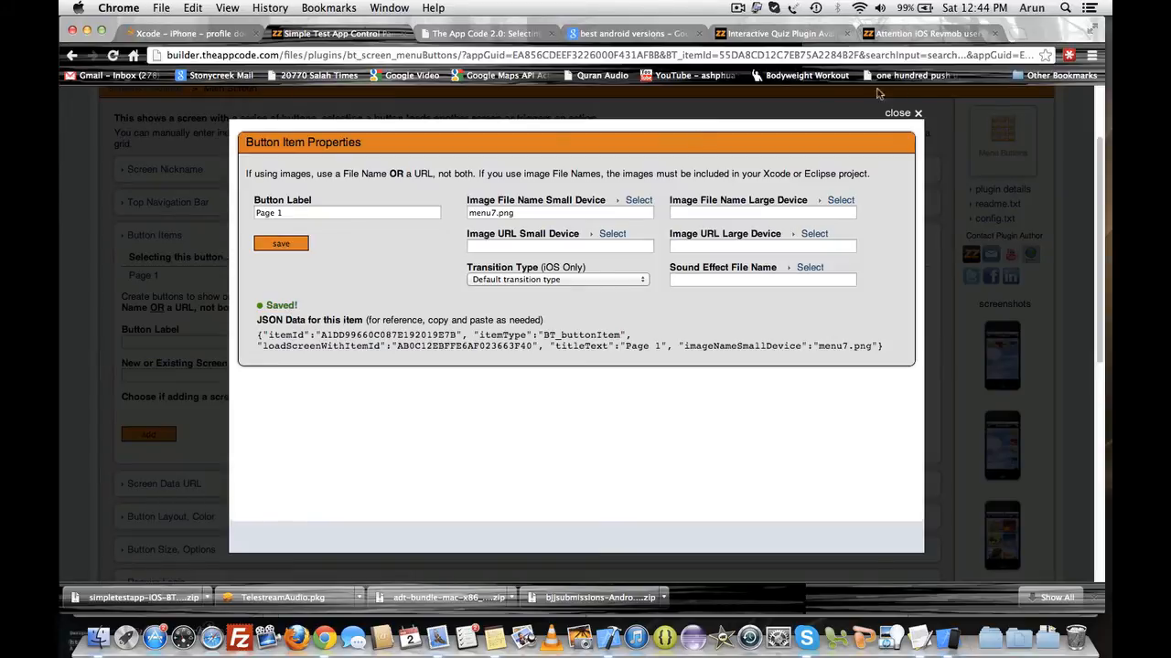
{"action": "left_click", "coordinate": [913, 115]}
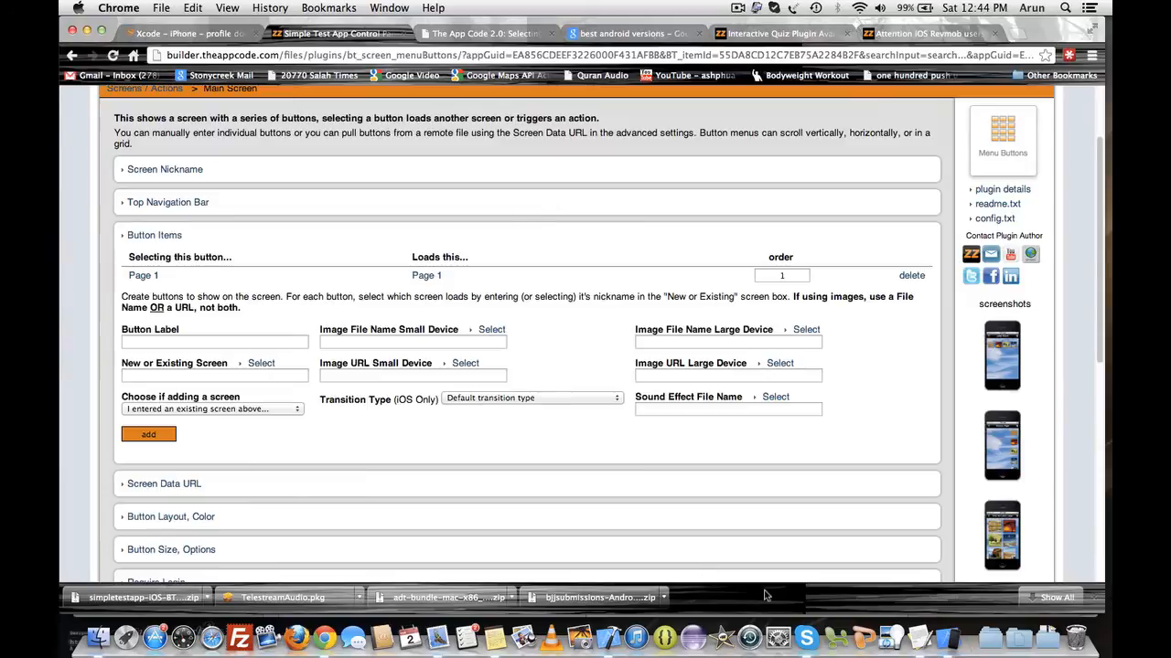
- Refresh the app in the simulator to check the Main Screen's Page 1 button
{"action": "left_click", "coordinate": [951, 633]}
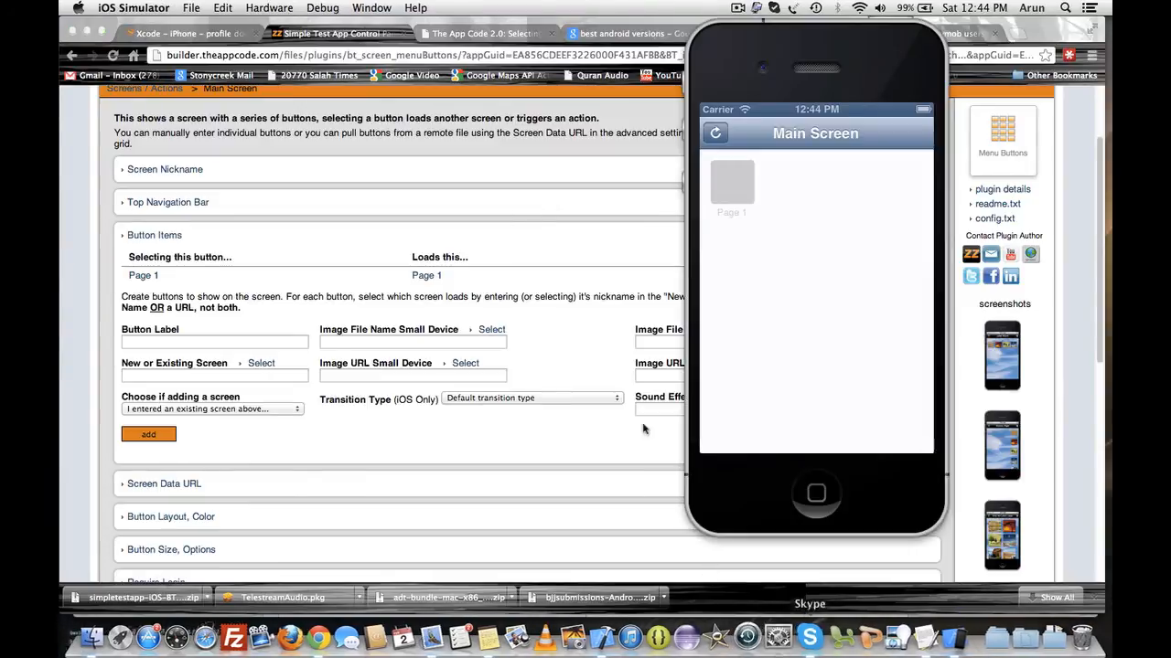
{"action": "left_click", "coordinate": [716, 132]}
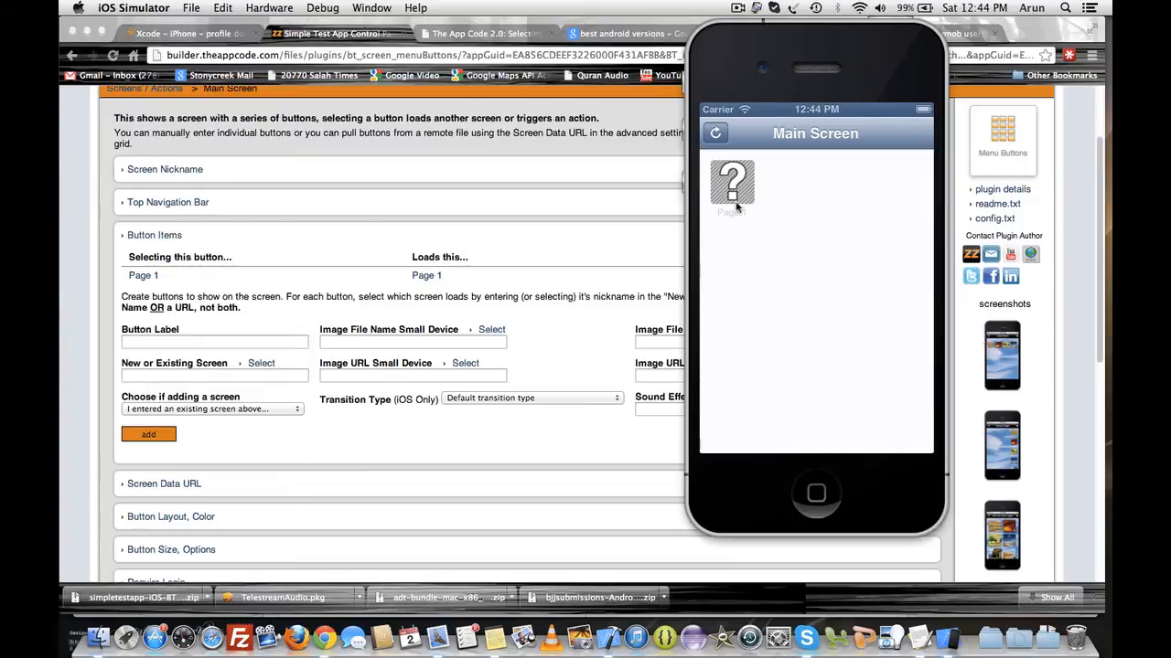
- Add menu7.png from Downloads to the project's BT_Images group, copying it into the project for the simpletestapp target
{"action": "left_click", "coordinate": [604, 633]}
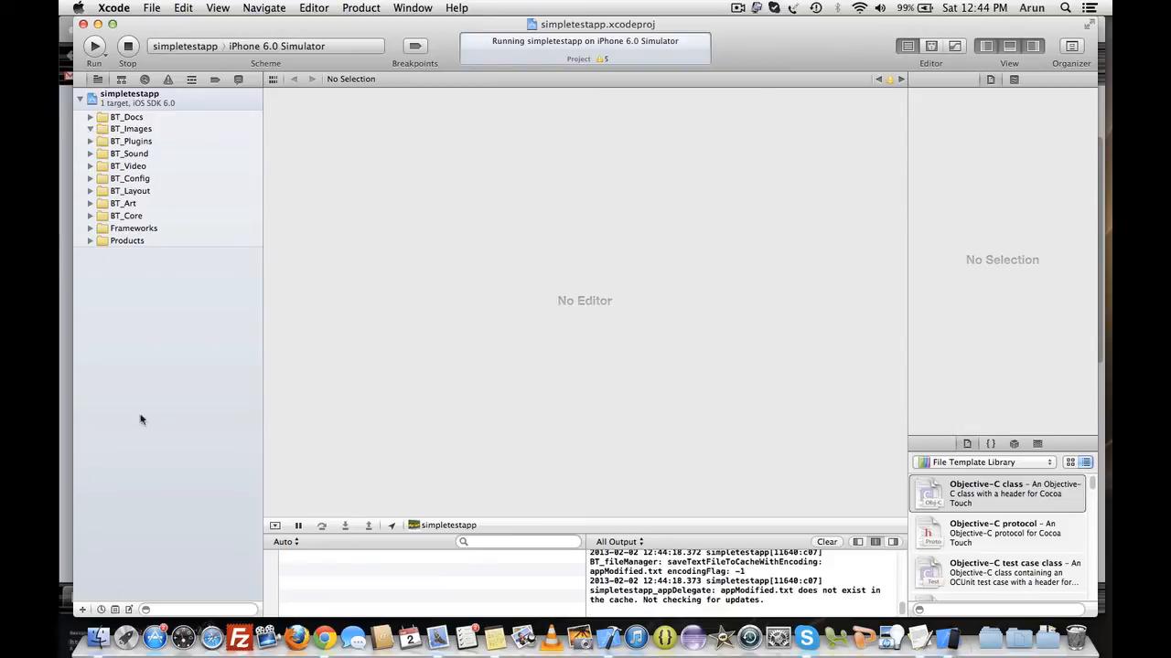
{"action": "left_click", "coordinate": [98, 636]}
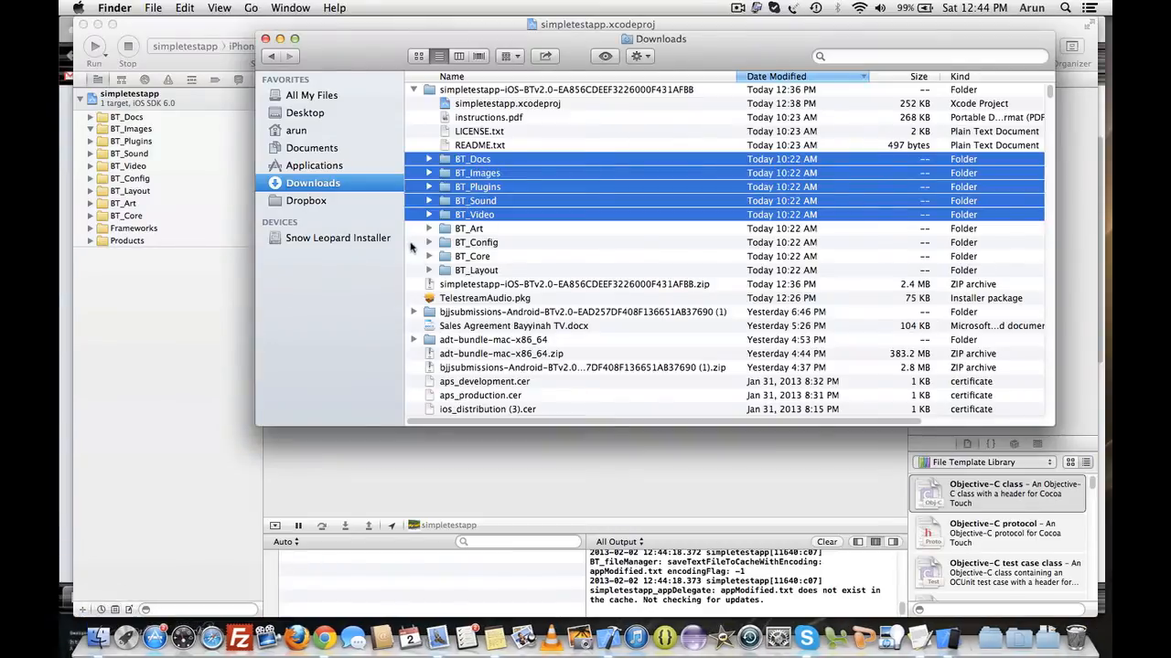
{"action": "left_click", "coordinate": [448, 298]}
{"action": "scroll", "coordinate": [498, 300], "scroll_direction": "down", "scroll_amount": 10}
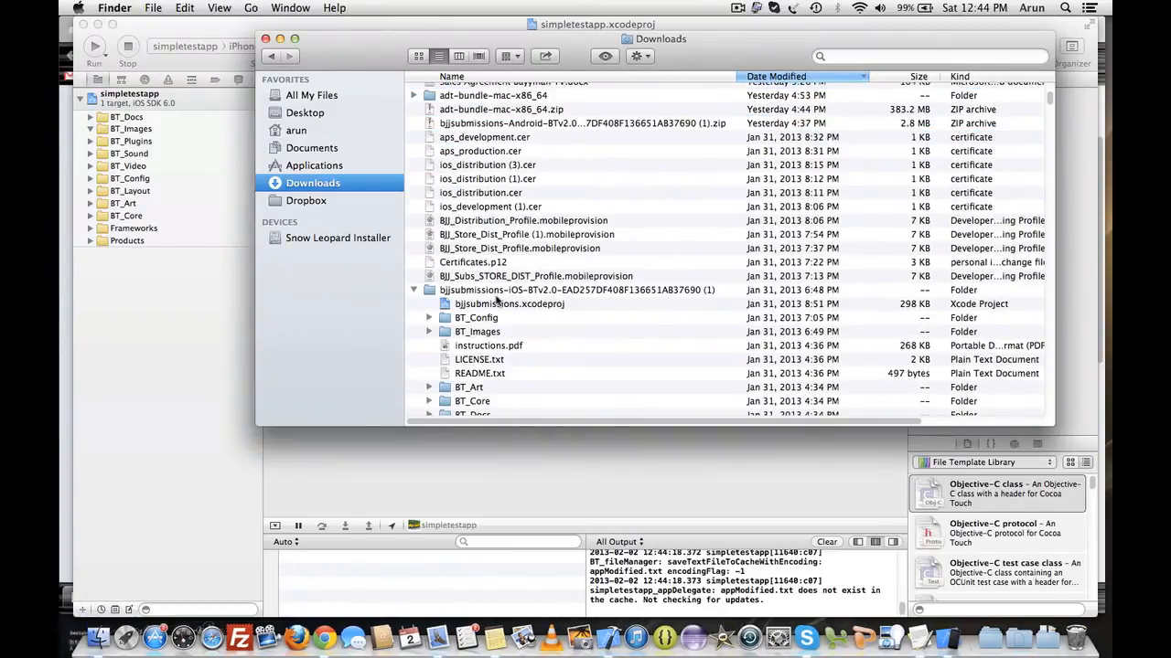
{"action": "scroll", "coordinate": [498, 300], "scroll_direction": "down", "scroll_amount": 15}
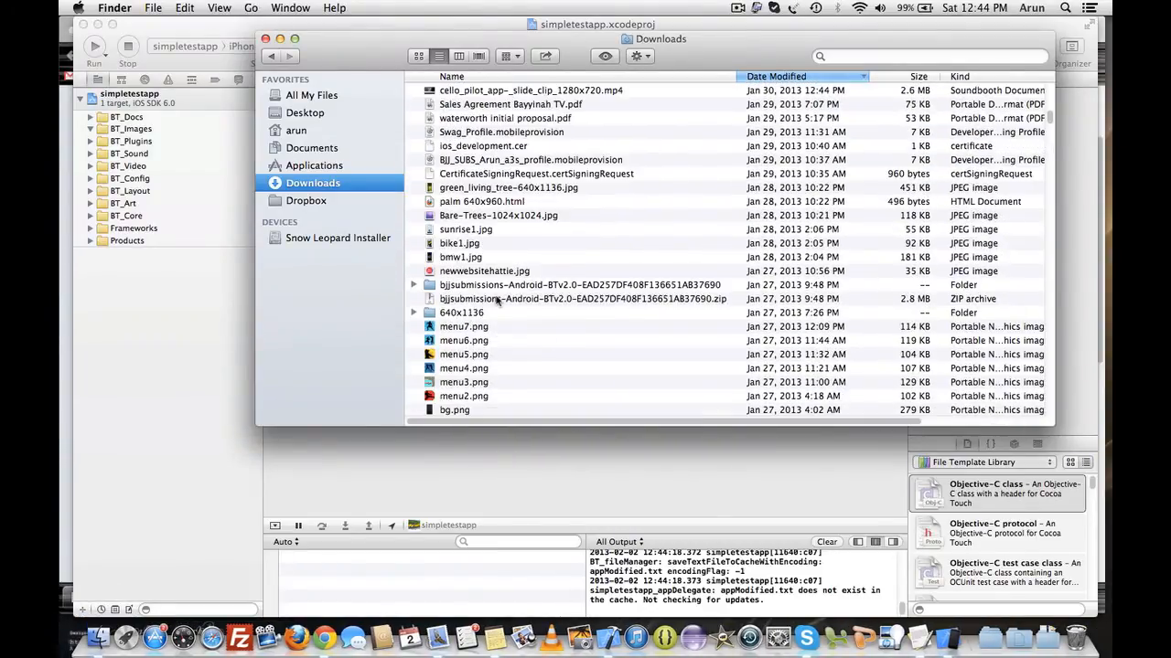
{"action": "scroll", "coordinate": [498, 300], "scroll_direction": "down", "scroll_amount": 3}
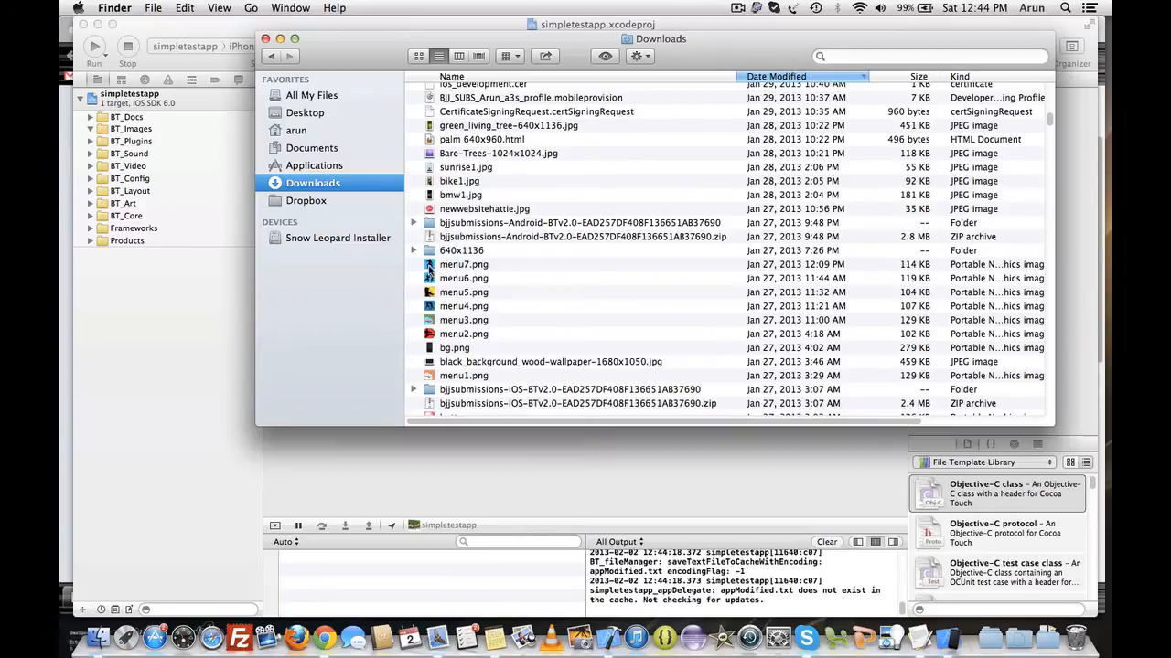
{"action": "left_click_drag", "start_coordinate": [428, 267], "coordinate": [141, 134]}
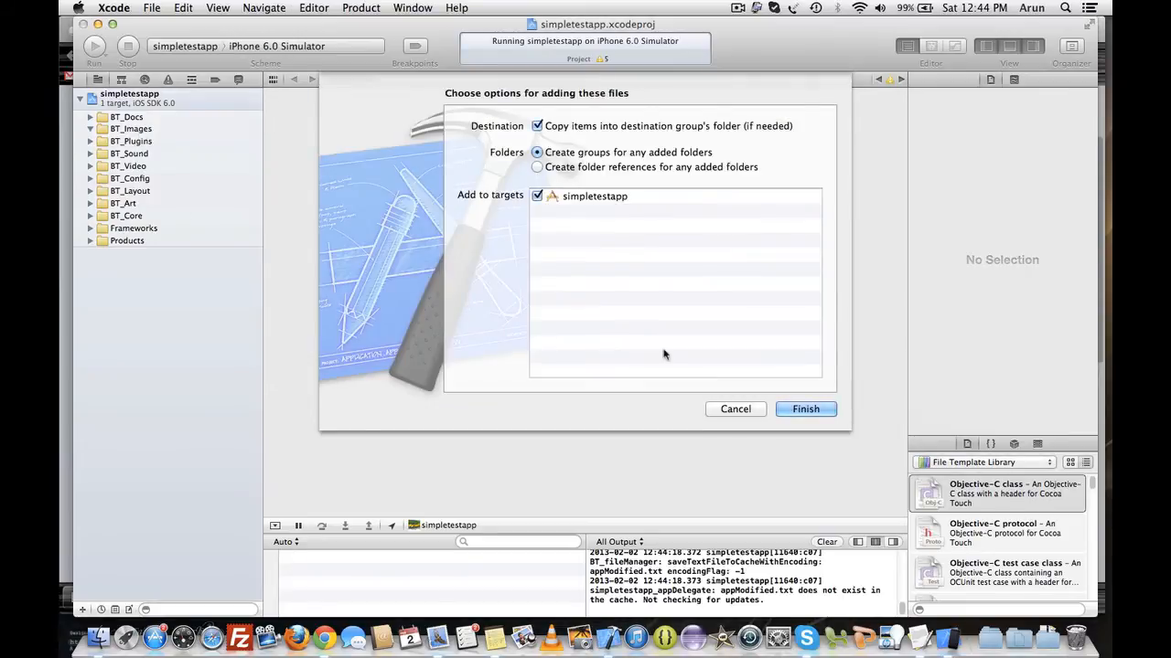
{"action": "left_click", "coordinate": [802, 408]}
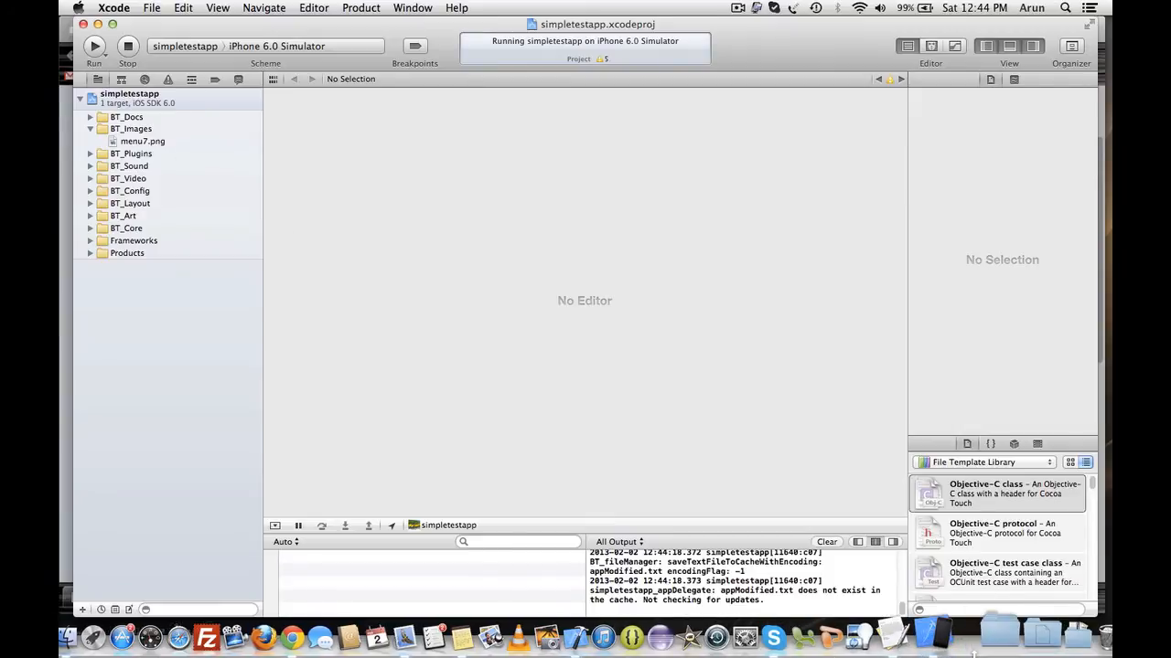
- Bring the simulator forward, refresh the app's Main Screen, and return to the home screen
{"action": "left_click", "coordinate": [942, 631]}
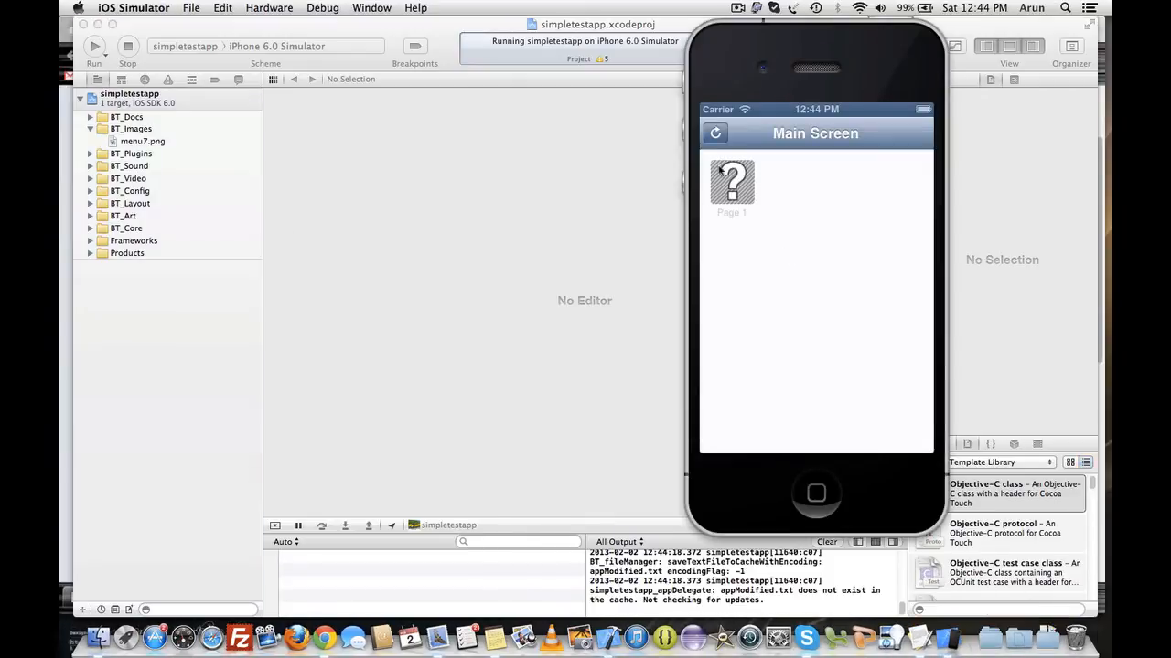
{"action": "left_click", "coordinate": [719, 135]}
{"action": "left_click", "coordinate": [820, 494]}
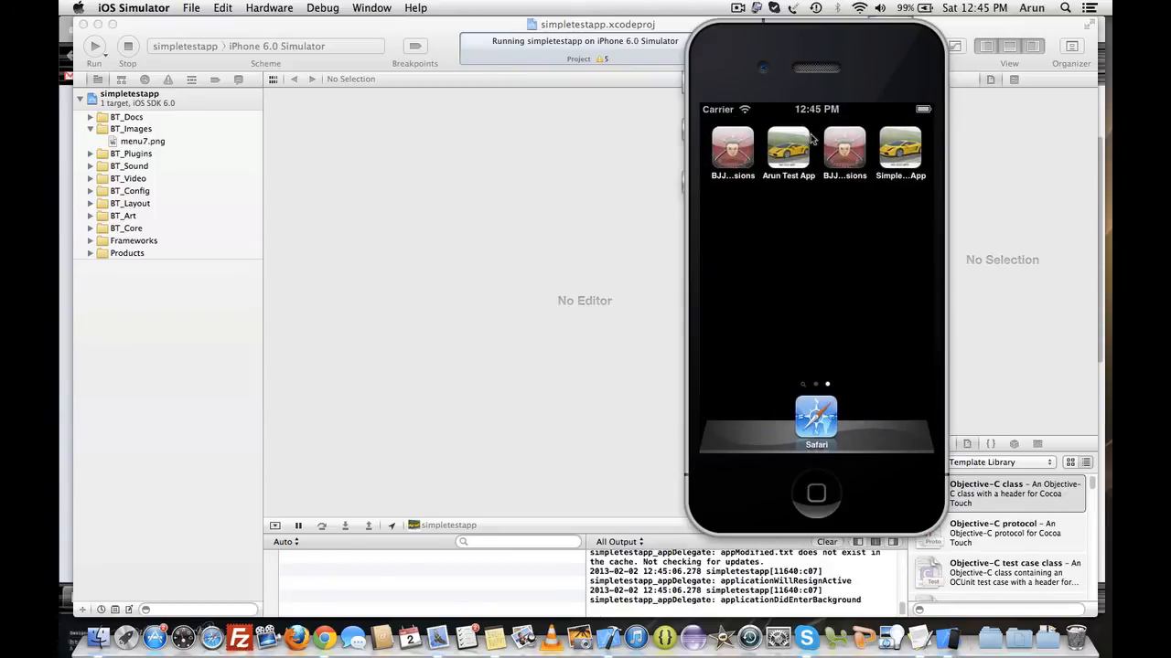
- Delete Arun Test App, one BJJ MMA Jiu Jitsu Submissions copy, and the Simple...App from the simulator's home screen
{"action": "left_click", "coordinate": [799, 151]}
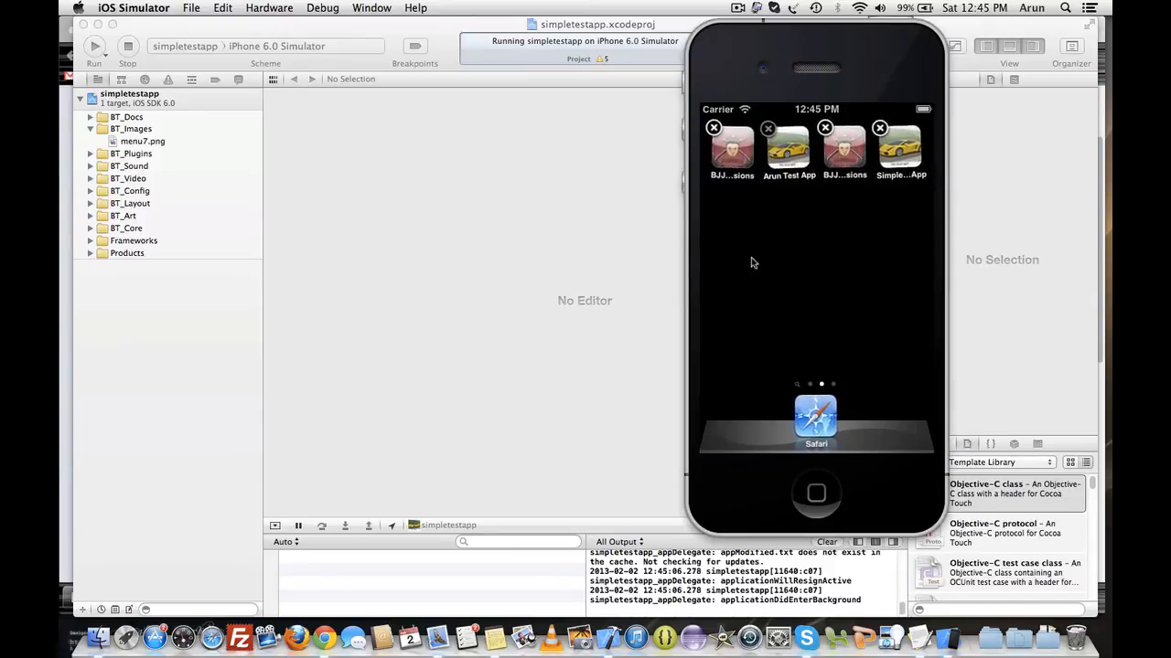
{"action": "left_click", "coordinate": [768, 129]}
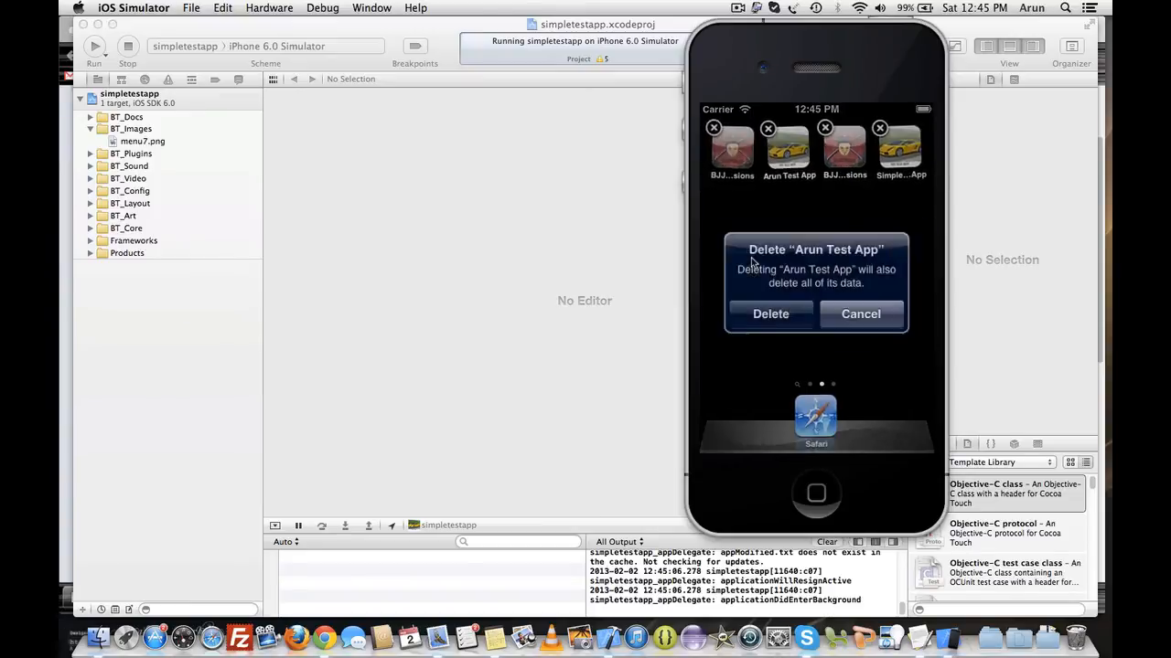
{"action": "left_click", "coordinate": [776, 318]}
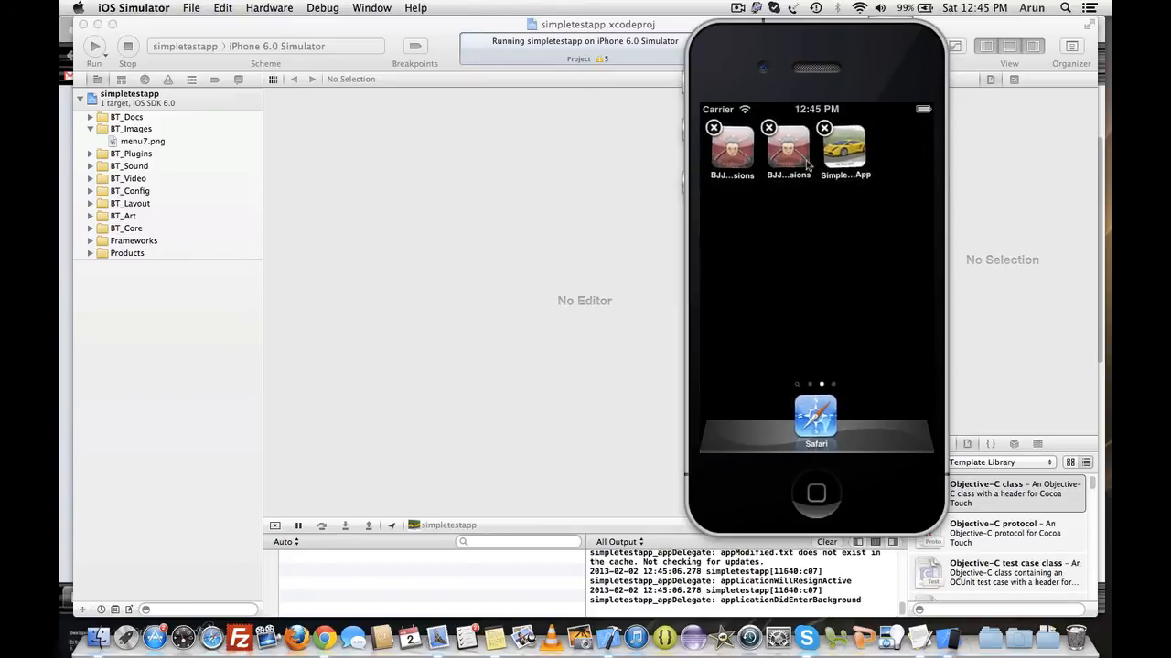
{"action": "left_click", "coordinate": [767, 132]}
{"action": "left_click", "coordinate": [768, 329]}
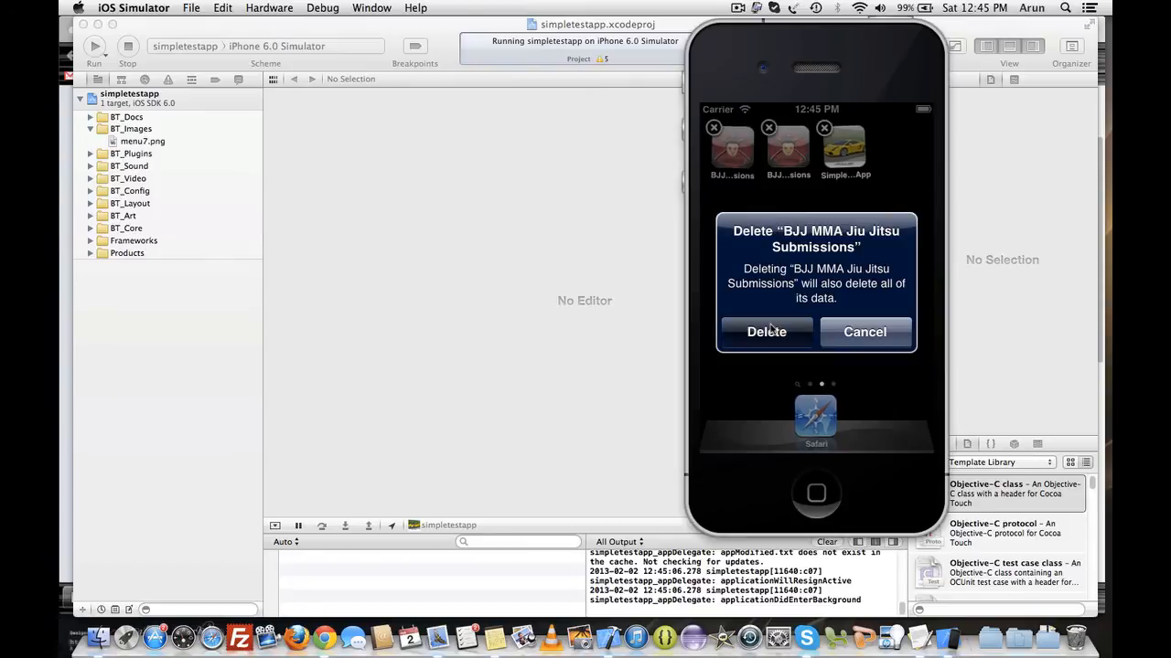
{"action": "left_click", "coordinate": [767, 129]}
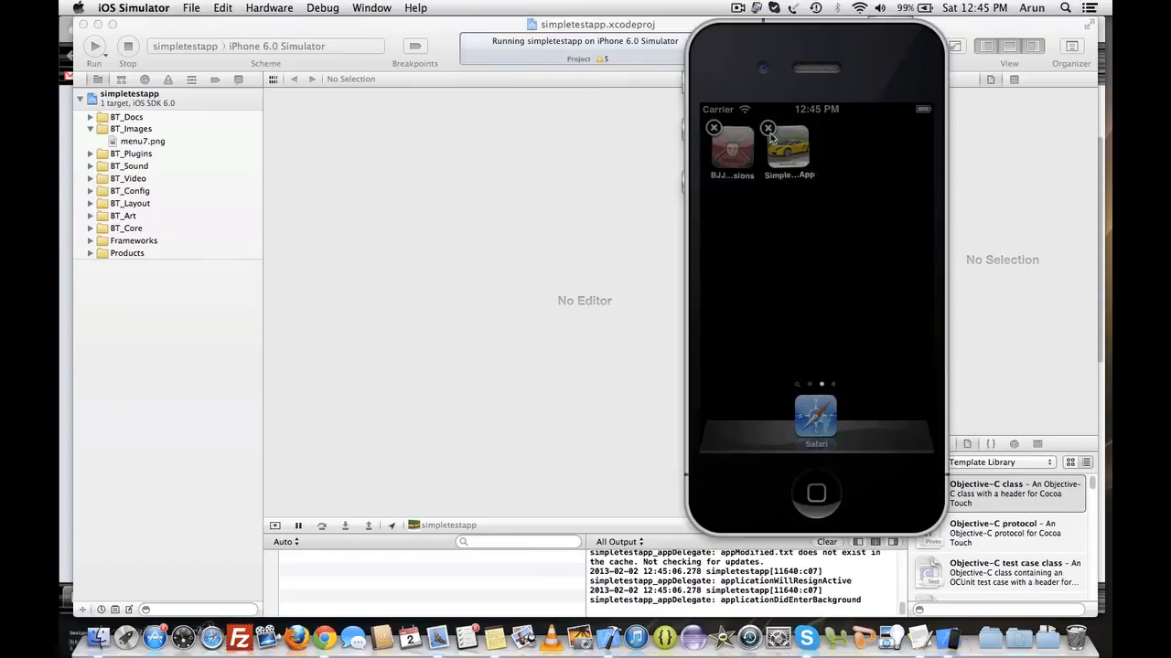
{"action": "left_click", "coordinate": [790, 316]}
- Leave the home screen's edit mode and quit the iOS Simulator
{"action": "key", "text": "super+q"}
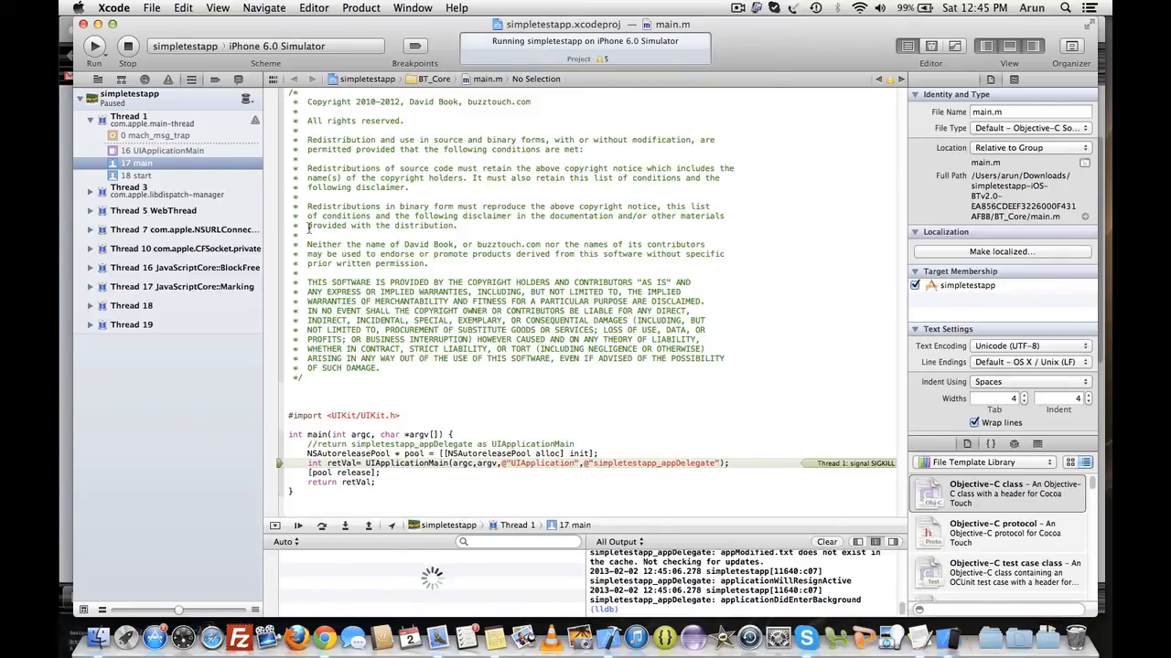
{"action": "left_click", "coordinate": [948, 639]}
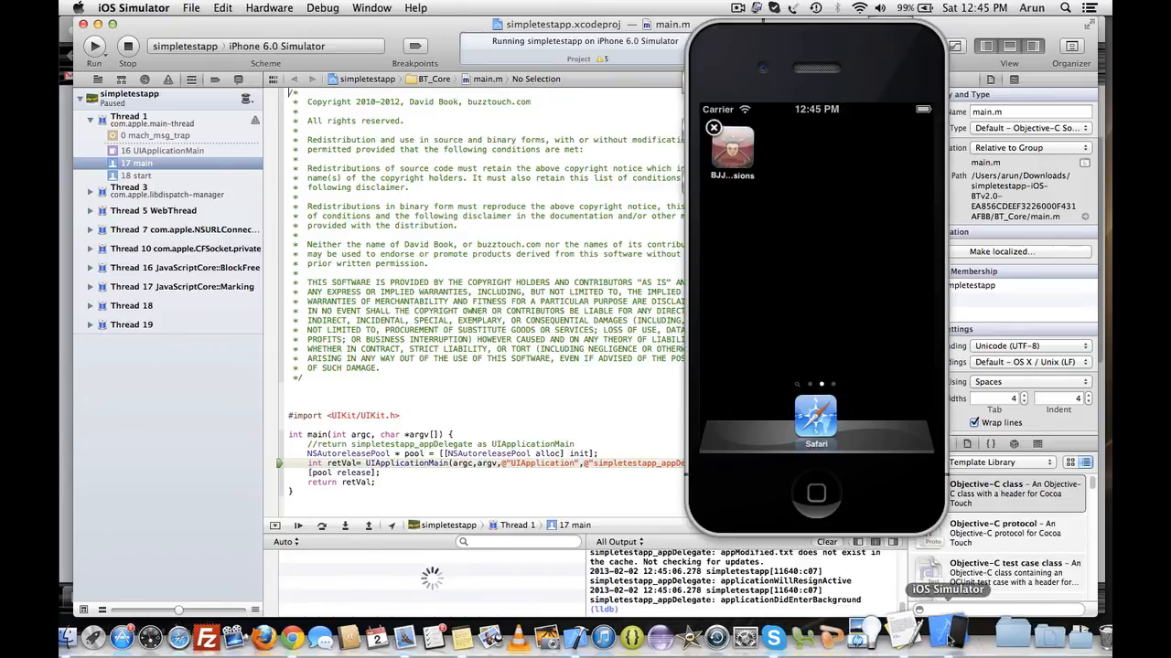
{"action": "left_click", "coordinate": [817, 493]}
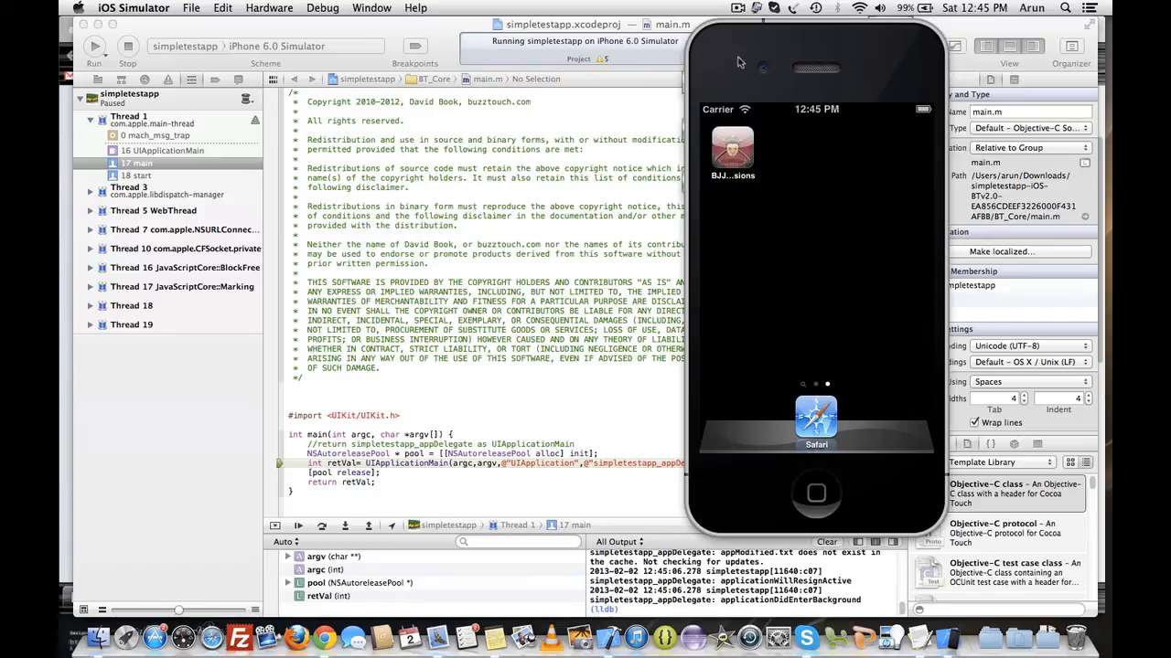
{"action": "left_click", "coordinate": [157, 11]}
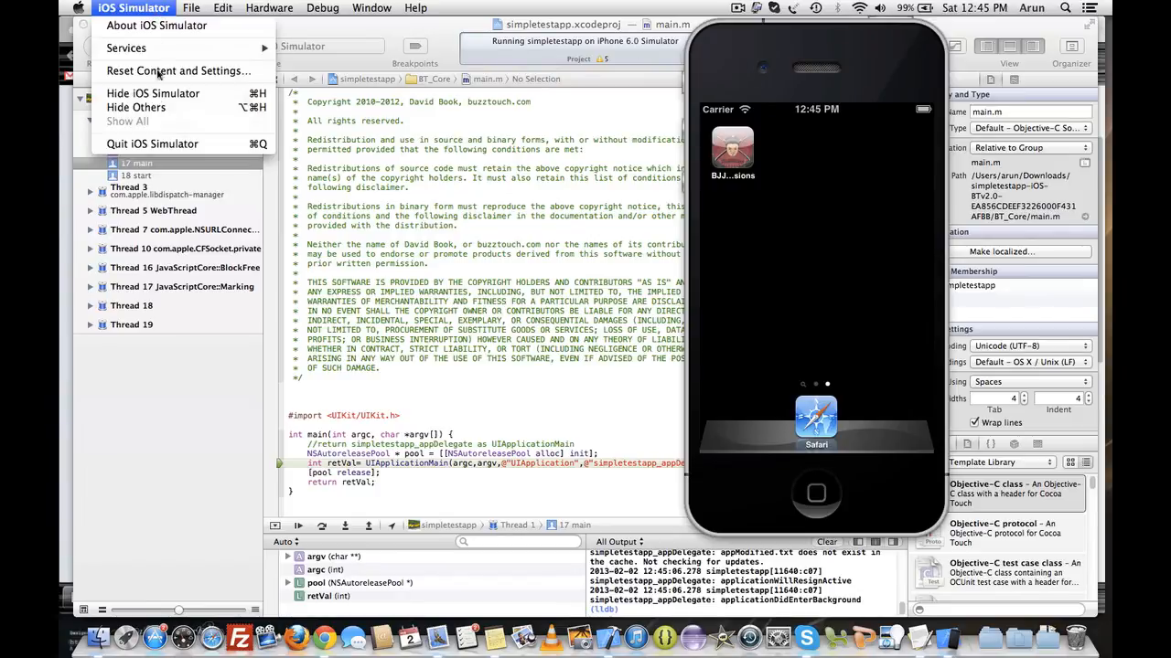
{"action": "left_click", "coordinate": [159, 144]}
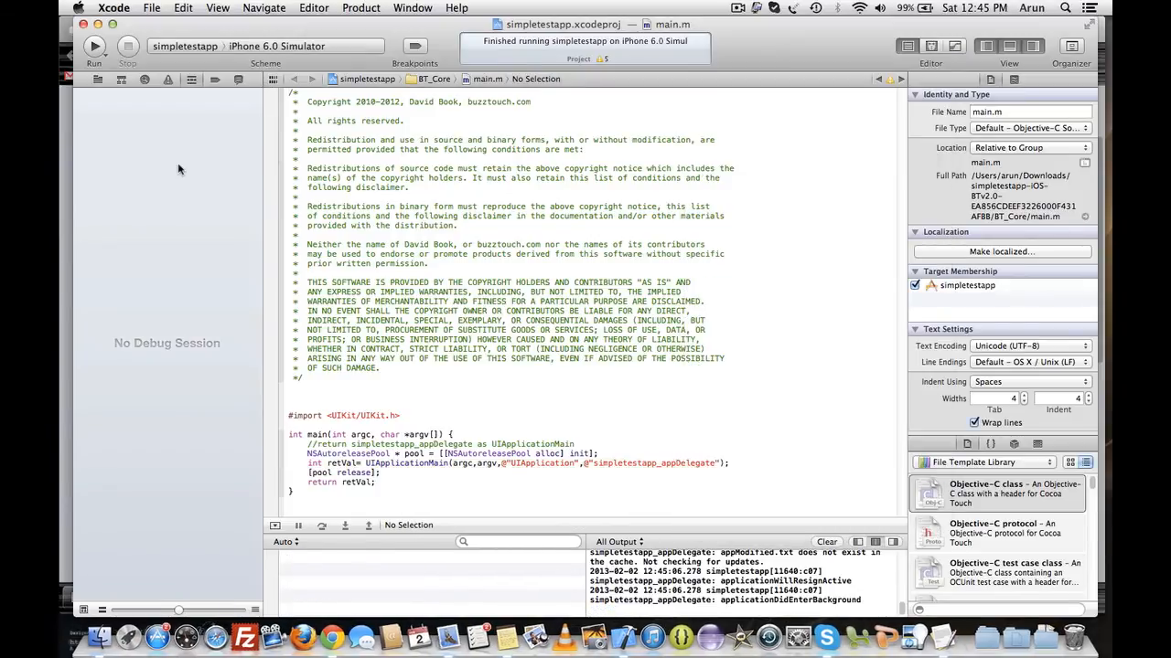
- Show the project navigator and clean the simpletestapp build
{"action": "left_click", "coordinate": [98, 79]}
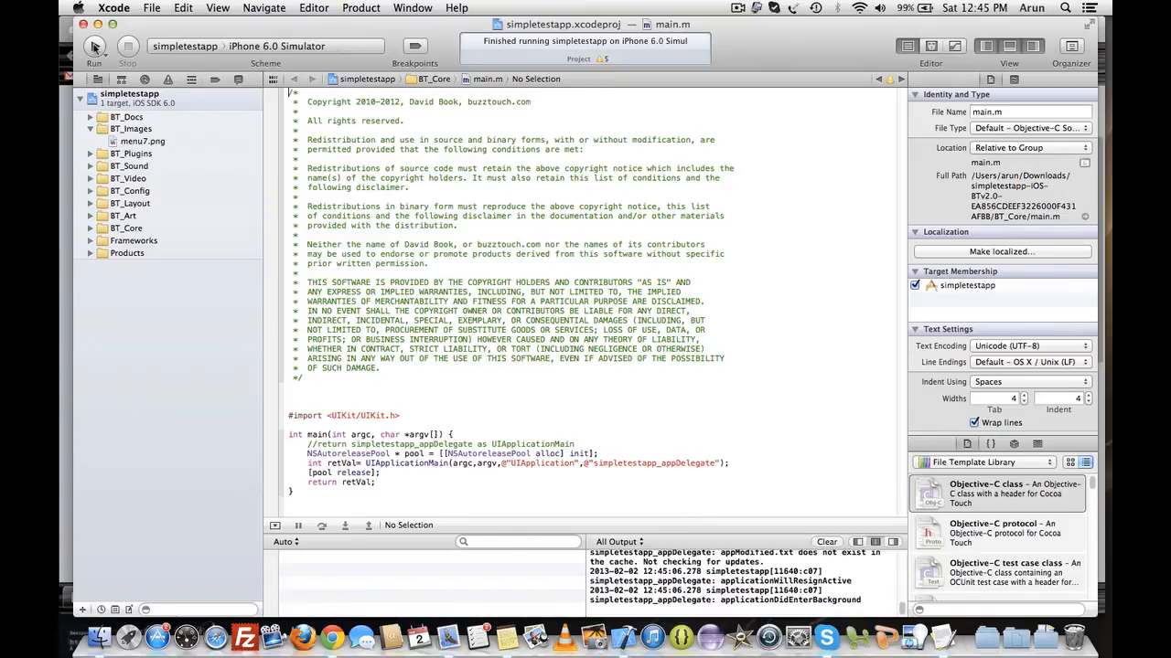
{"action": "left_click", "coordinate": [361, 8]}
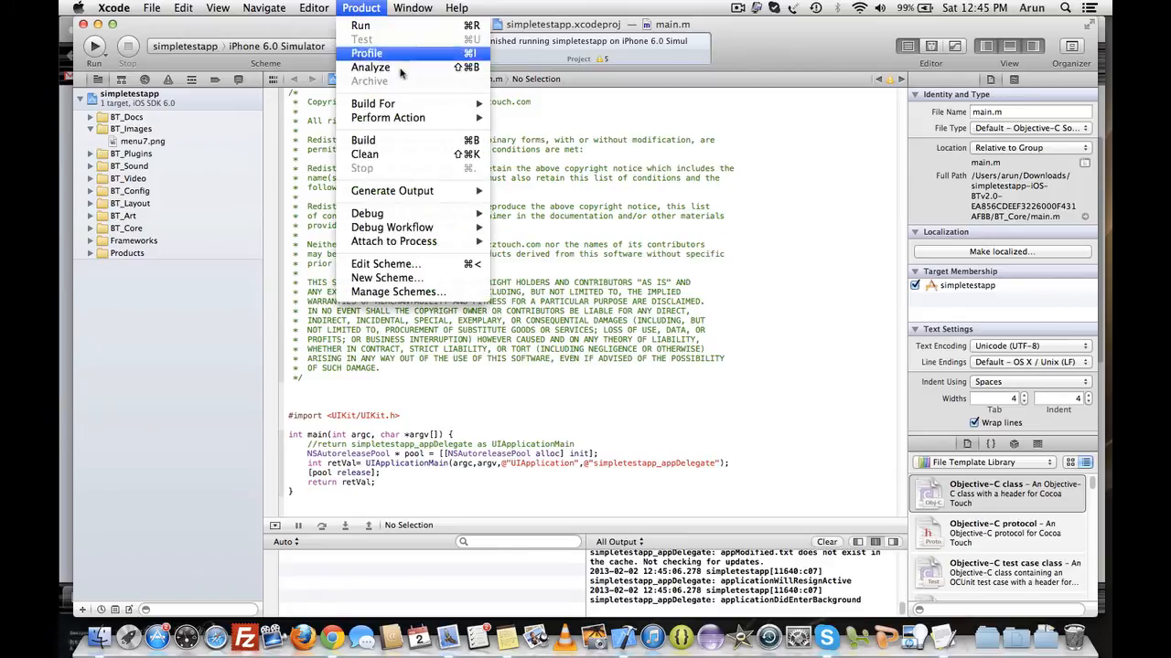
{"action": "left_click", "coordinate": [384, 142]}
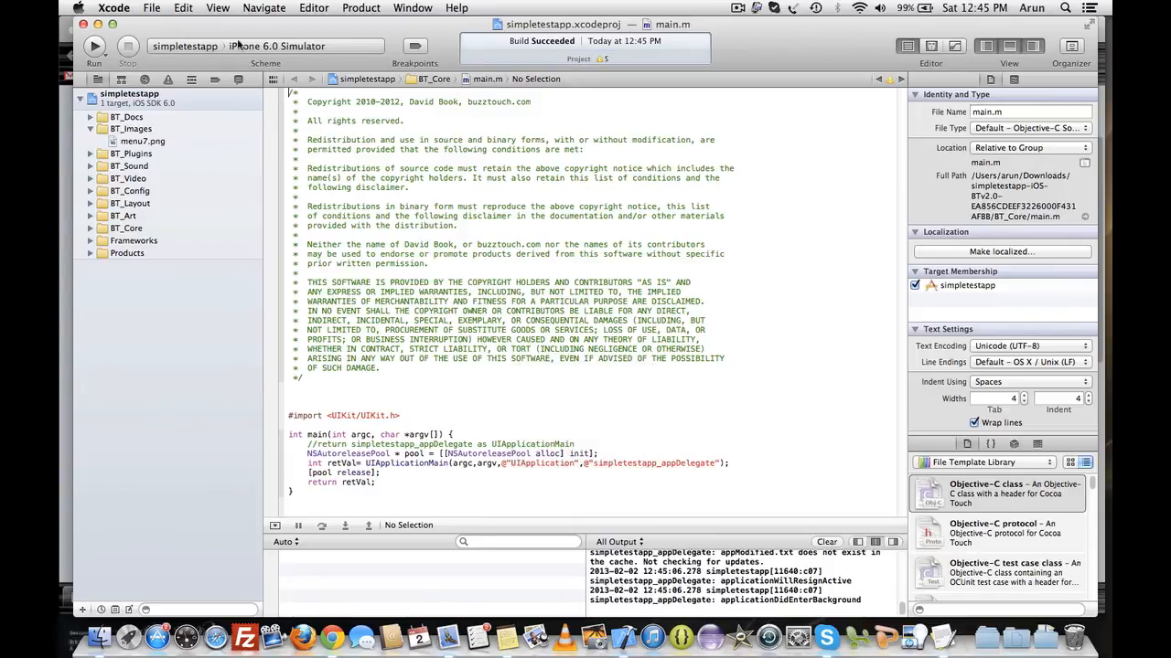
- Run the app in the simulator, refresh it, open Page 1, and go back to the Main Screen
{"action": "left_click", "coordinate": [94, 46]}
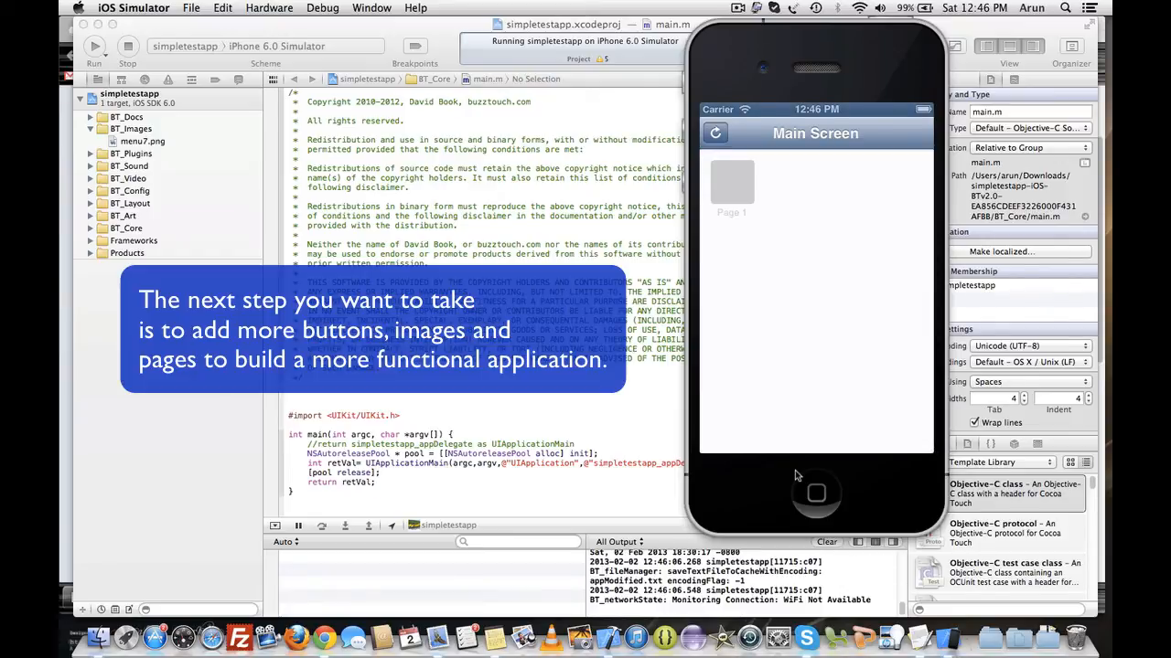
{"action": "left_click", "coordinate": [717, 135]}
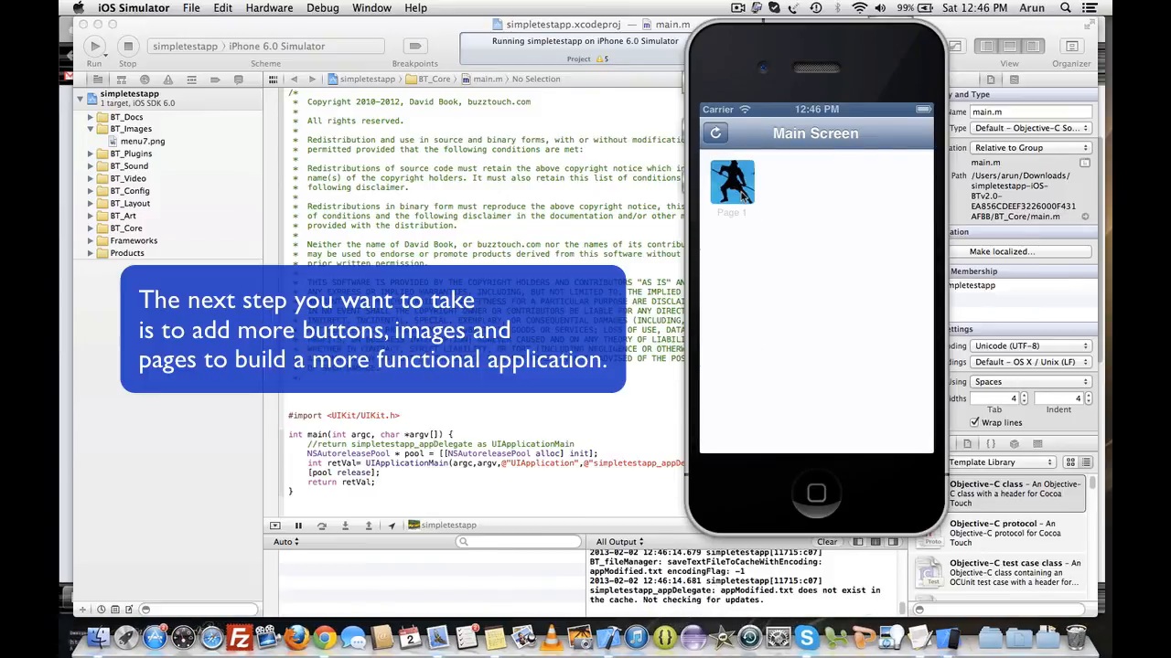
{"action": "left_click", "coordinate": [745, 196]}
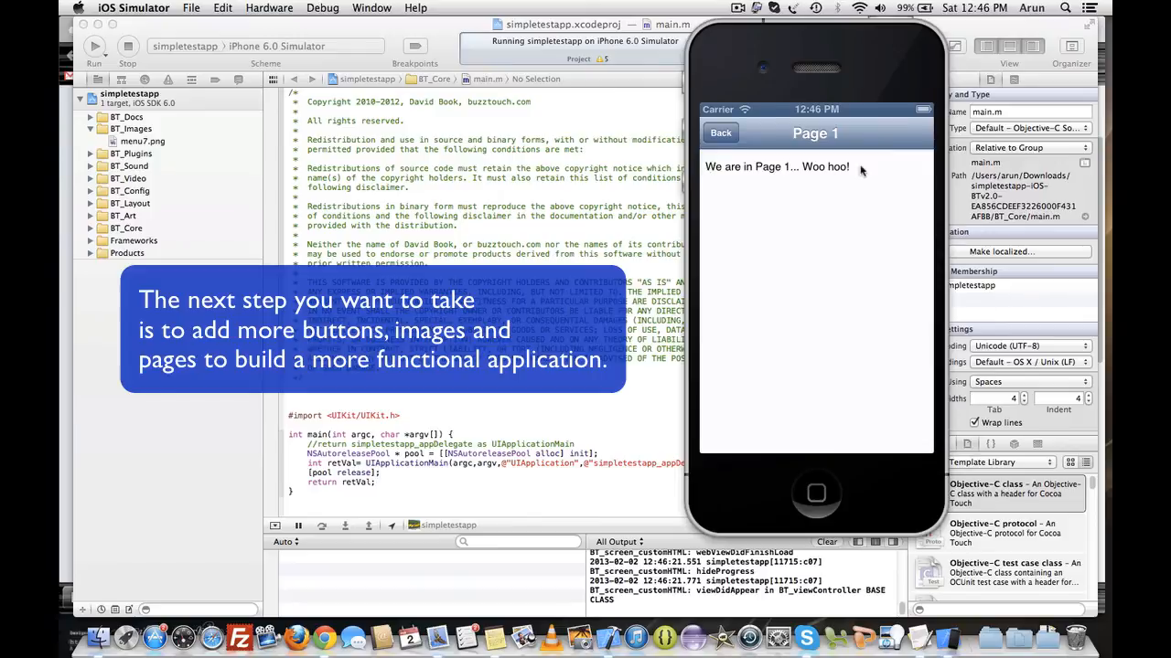
{"action": "left_click", "coordinate": [720, 134]}
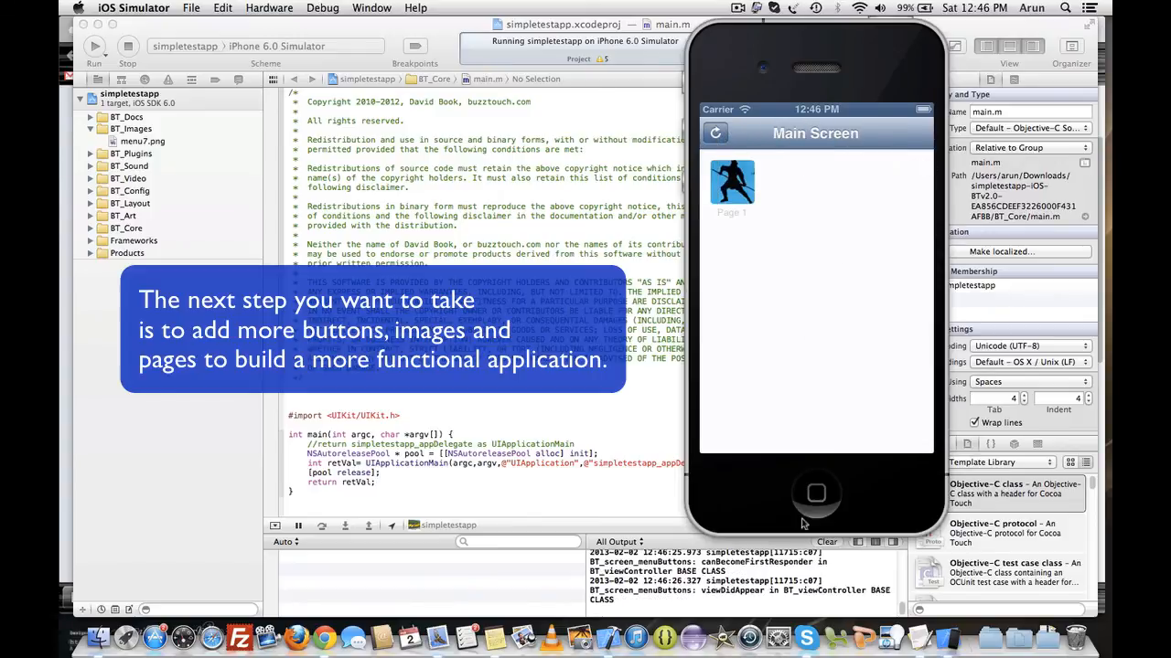